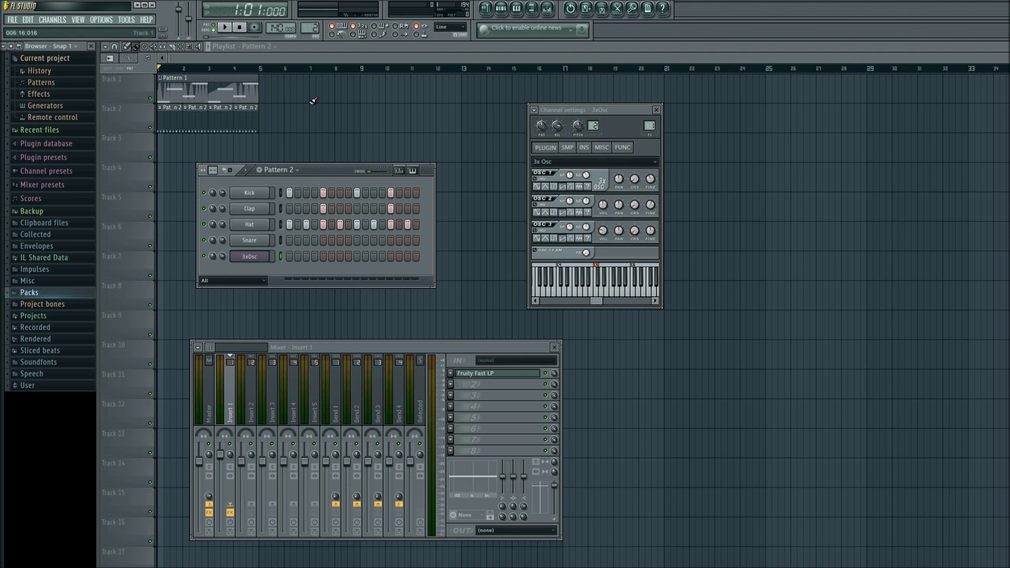
Play the finished wobble project briefly to preview it, then stop playback.
click(225, 28)
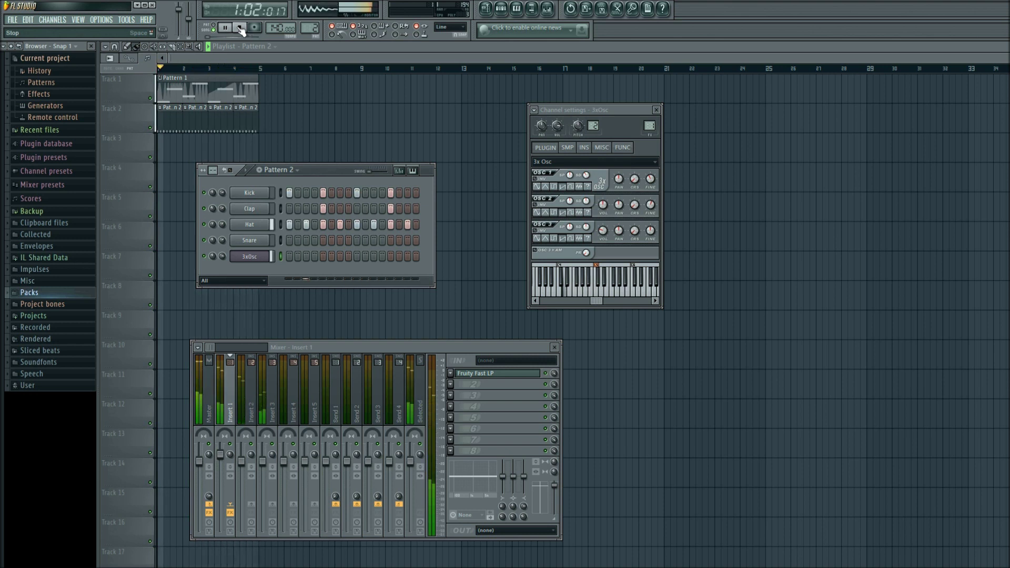
click(240, 29)
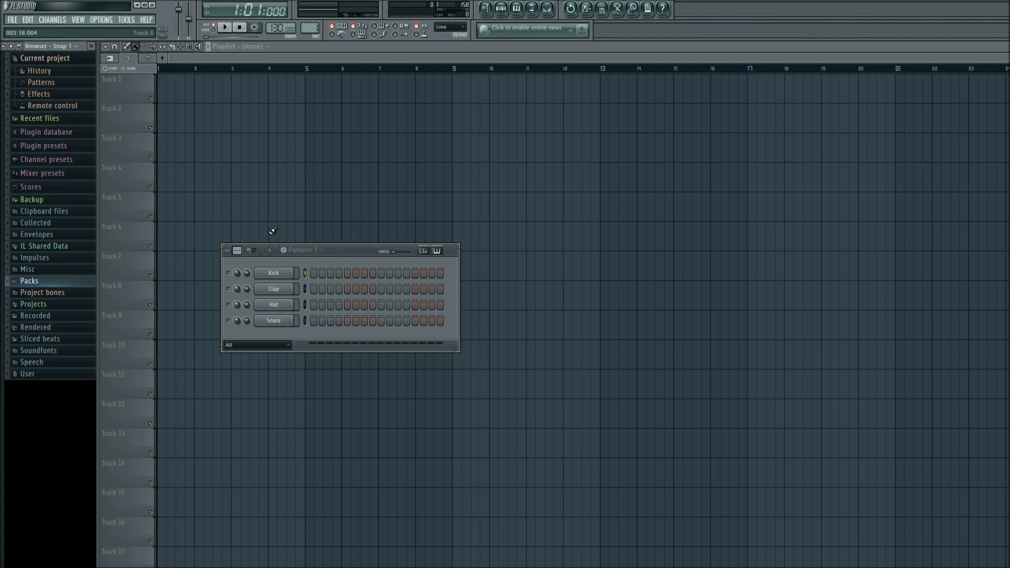
Program kick hits, claps on steps 5 and 13, and hats every other step, then audition.
click(314, 273)
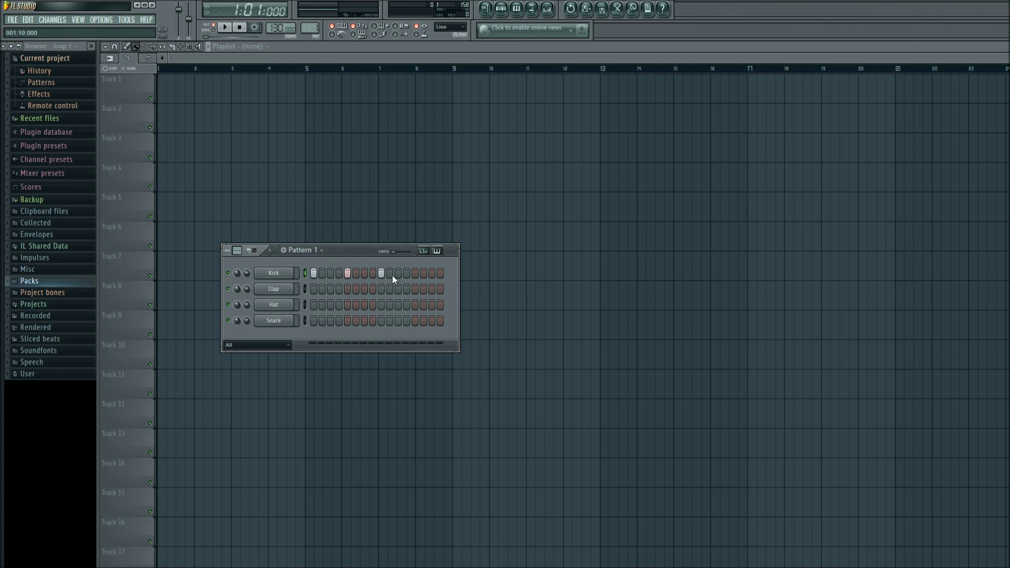
click(416, 273)
click(347, 289)
click(415, 289)
right_click(274, 306)
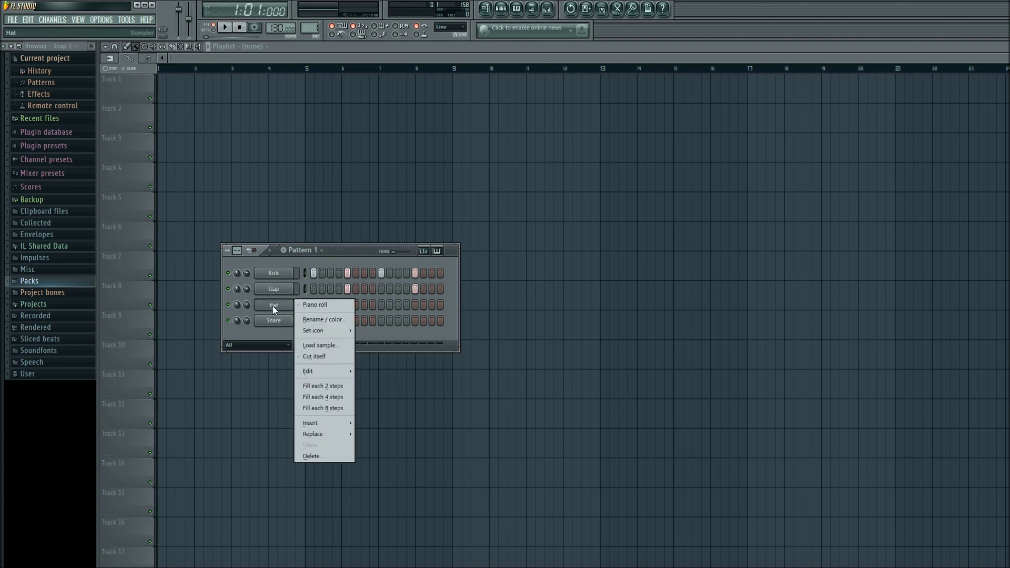
click(317, 386)
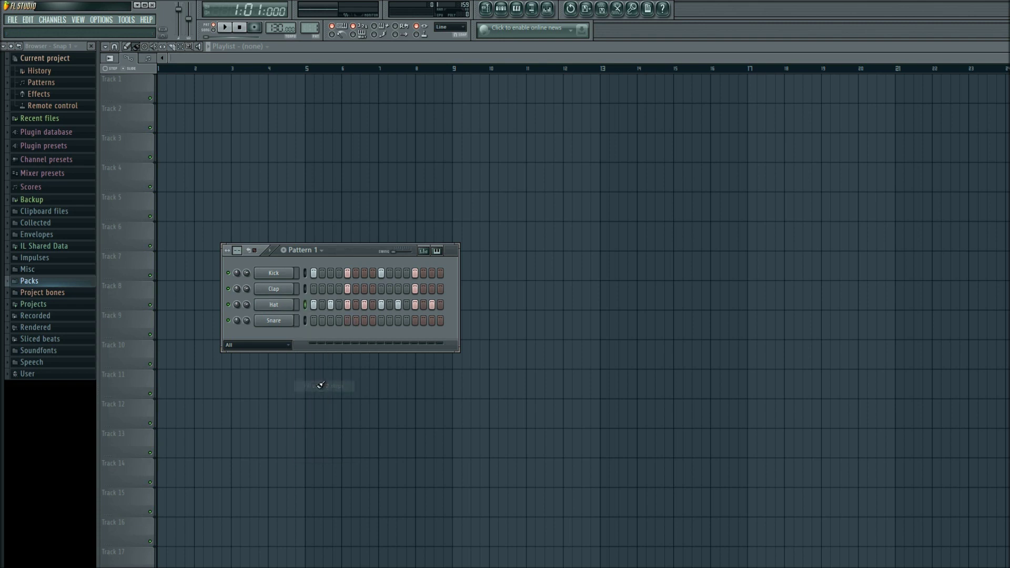
click(226, 28)
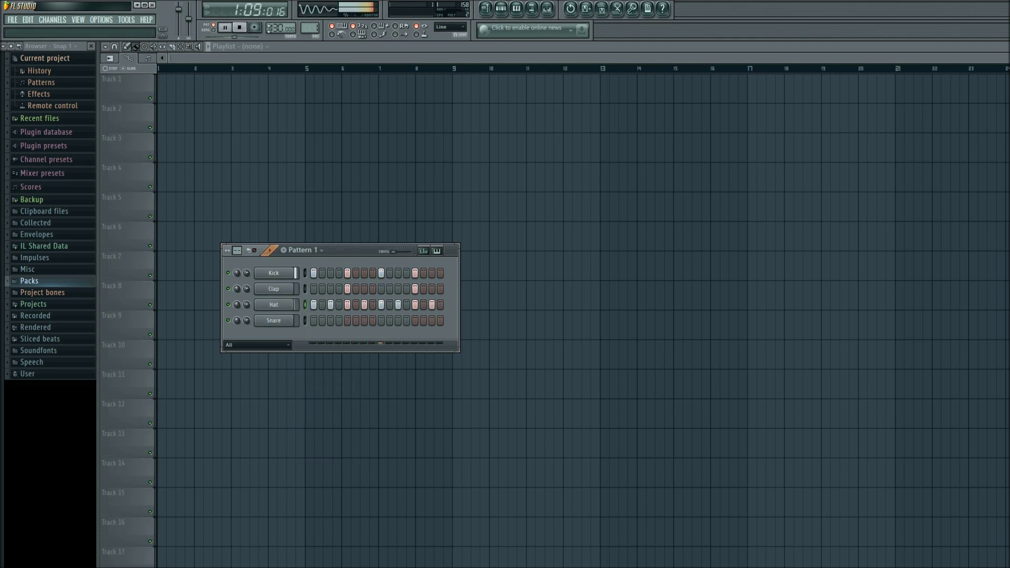
key(space)
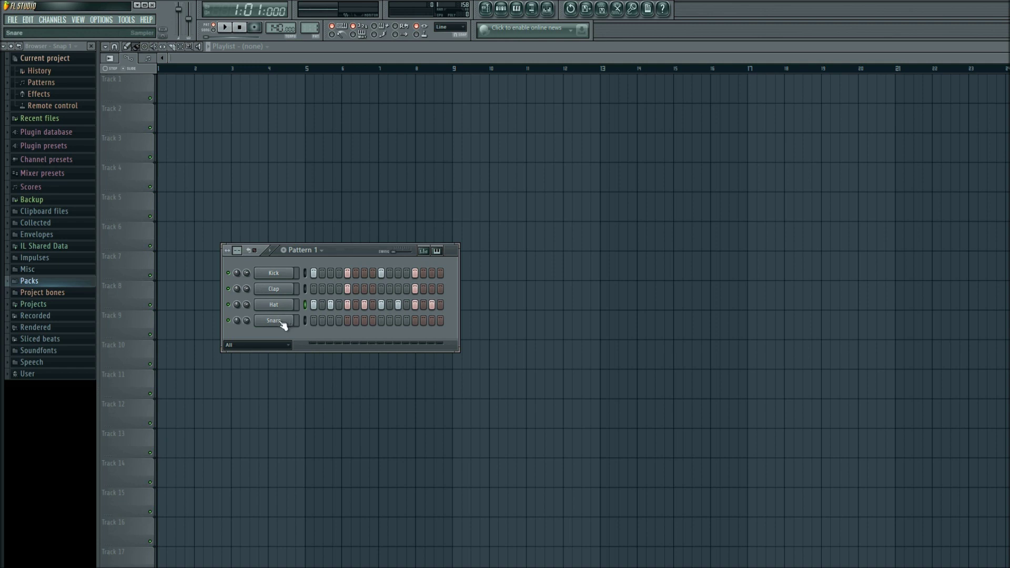
Delete the Snare channel from the step sequencer.
right_click(279, 321)
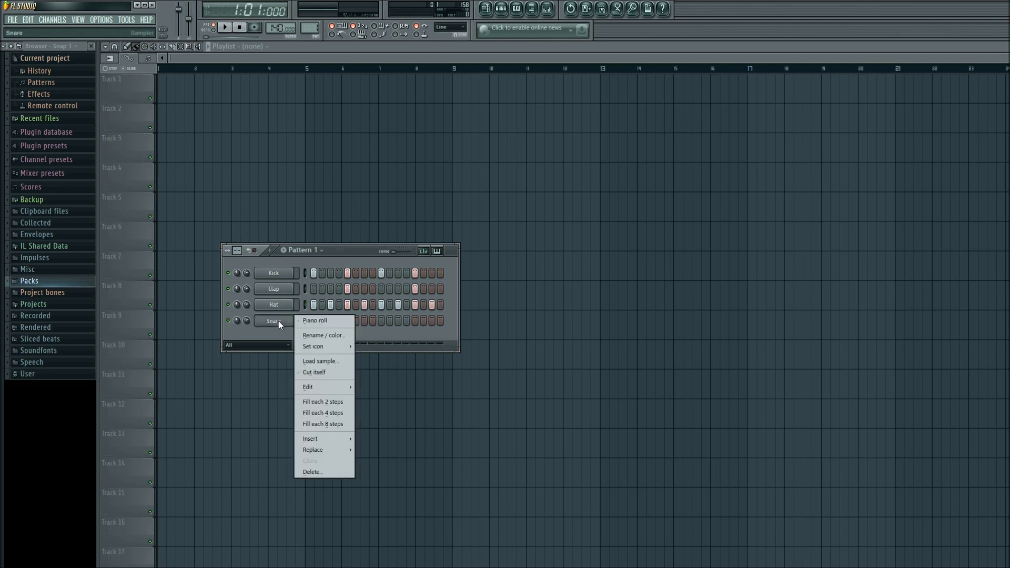
click(316, 472)
click(727, 401)
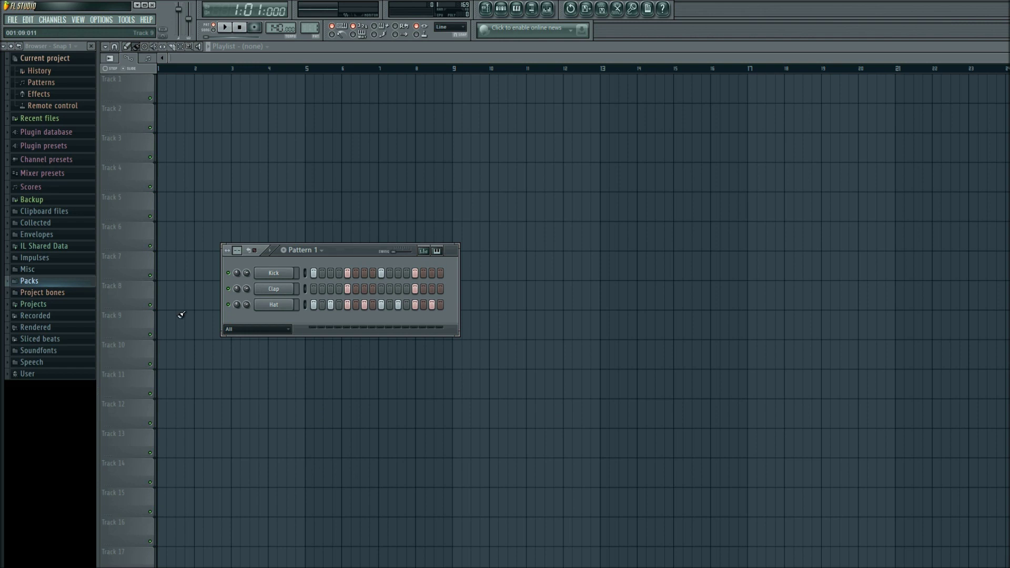
click(51, 19)
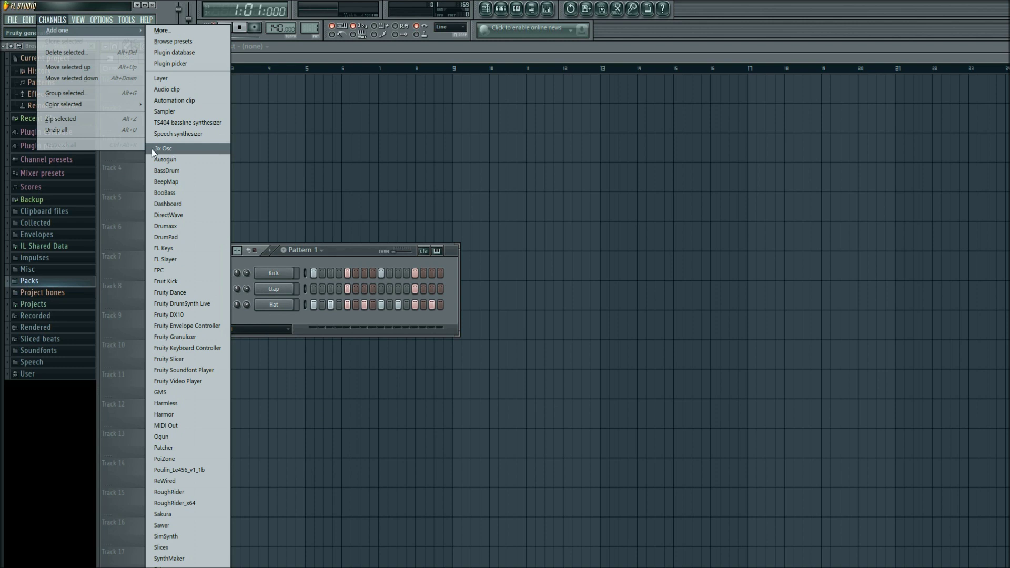
Add a 3x Osc synth channel, preview its sound, and switch to empty Pattern 2.
click(170, 148)
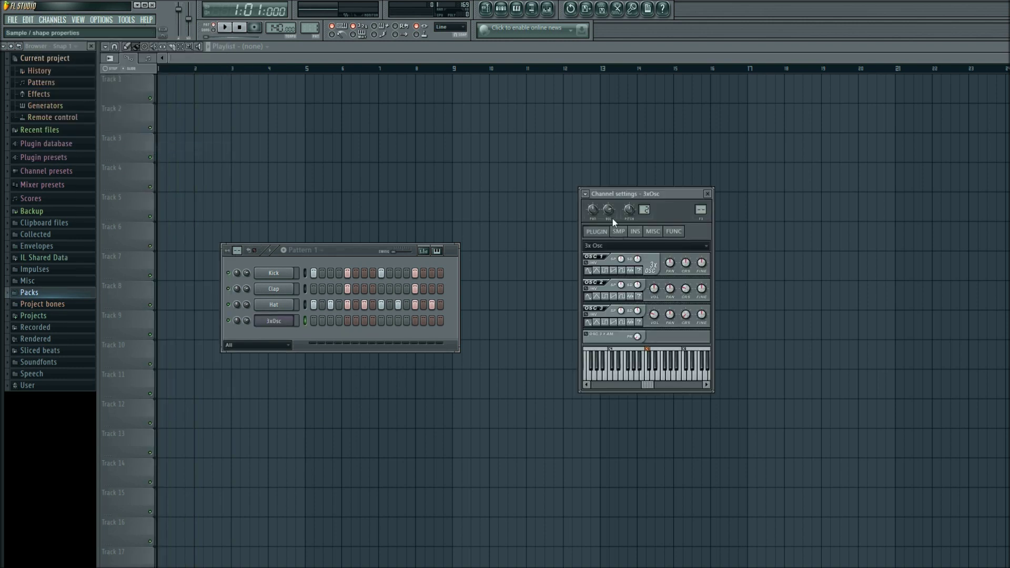
drag(670, 198, 567, 169)
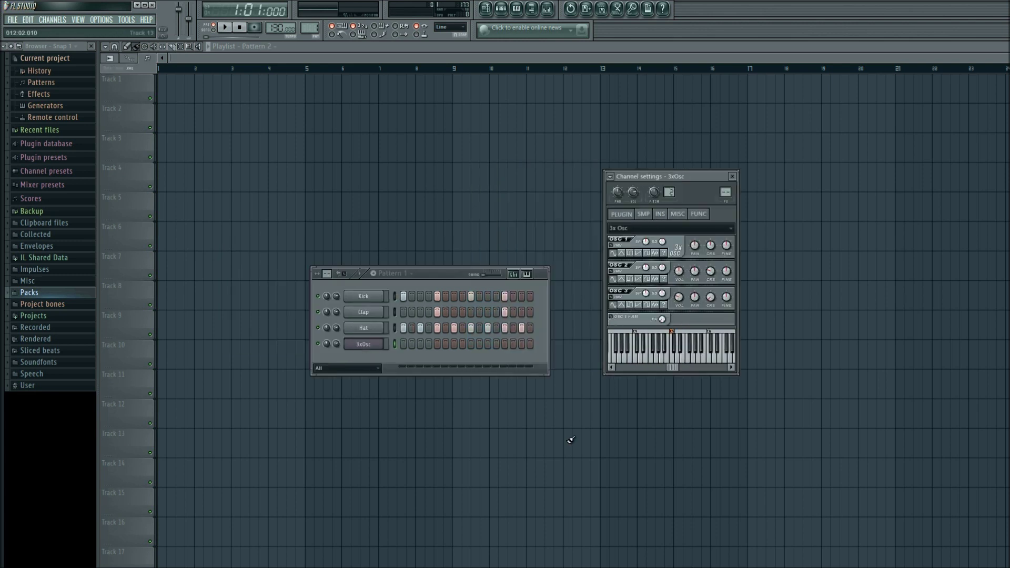
key(z)
key(z)
scroll(309, 28, up, 1)
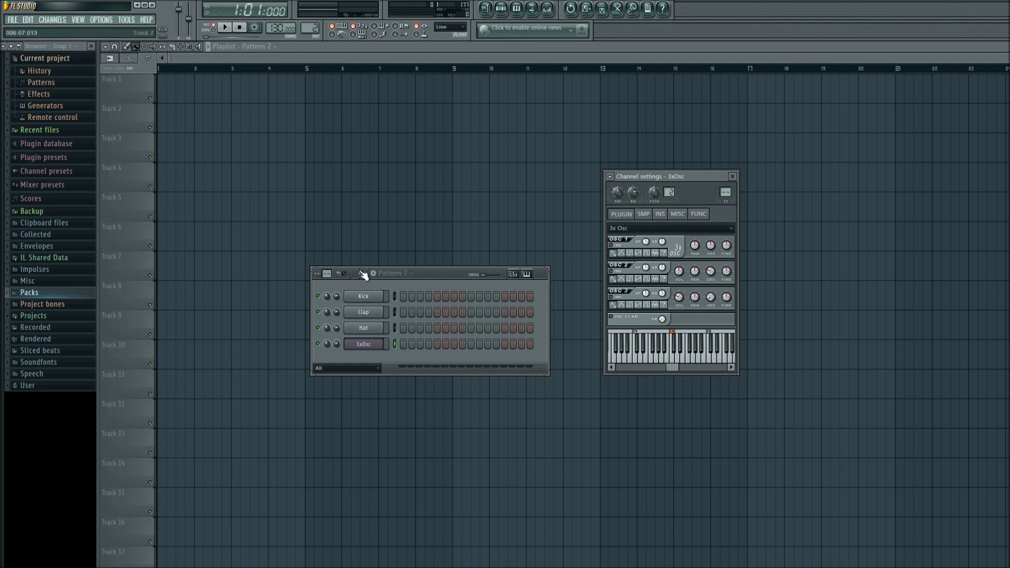
click(377, 350)
Set all three 3xOsc oscillators to saw and drop oscillator 1's coarse pitch about two octaves.
click(640, 254)
click(639, 279)
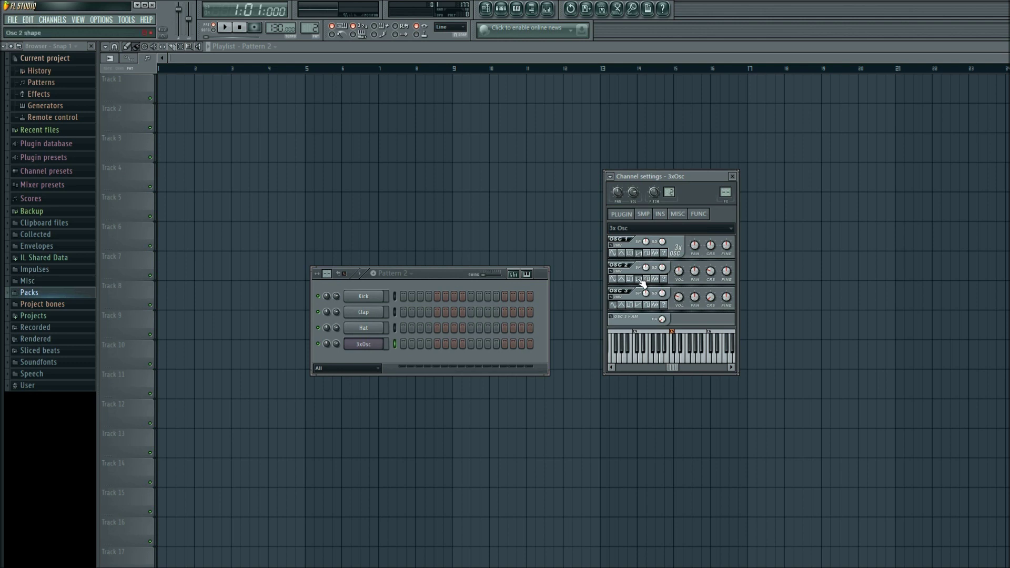
click(640, 306)
click(711, 245)
drag(712, 251, 712, 284)
key(z)
Fine-detune oscillators 1 and 2 slightly, about 20 cents, and preview the thicker saw.
drag(721, 256, 721, 260)
drag(727, 274, 727, 271)
drag(726, 271, 727, 270)
key(z)
key(z)
key(z)
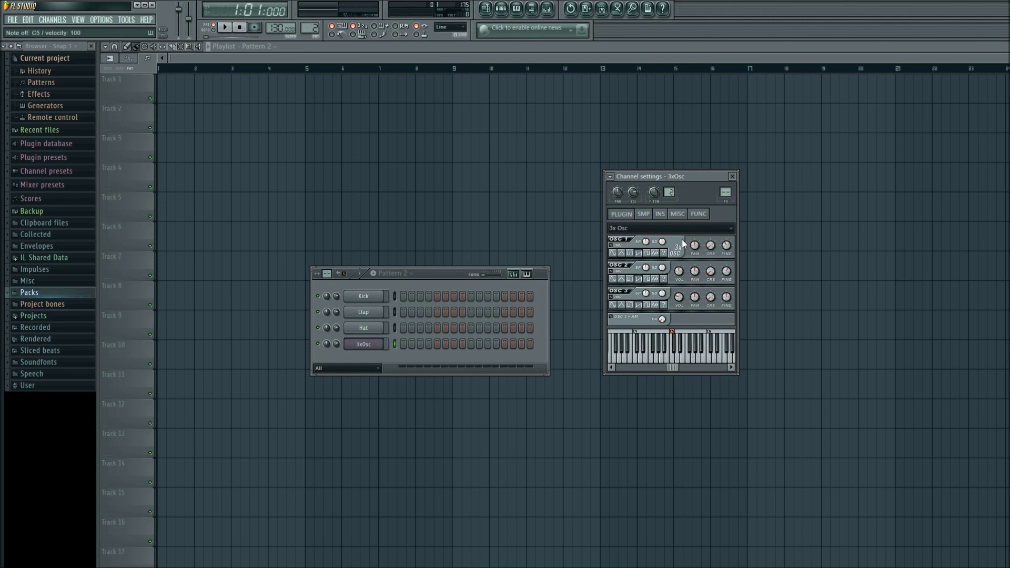
In the 3xOsc piano roll, draw a long D4 note at the pattern start, then a short A4.
right_click(368, 347)
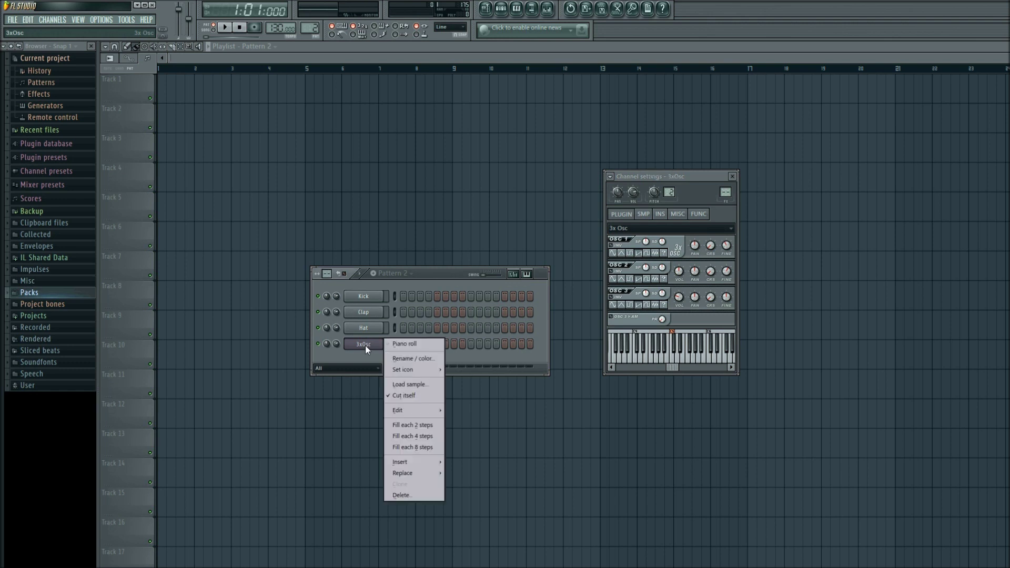
click(409, 344)
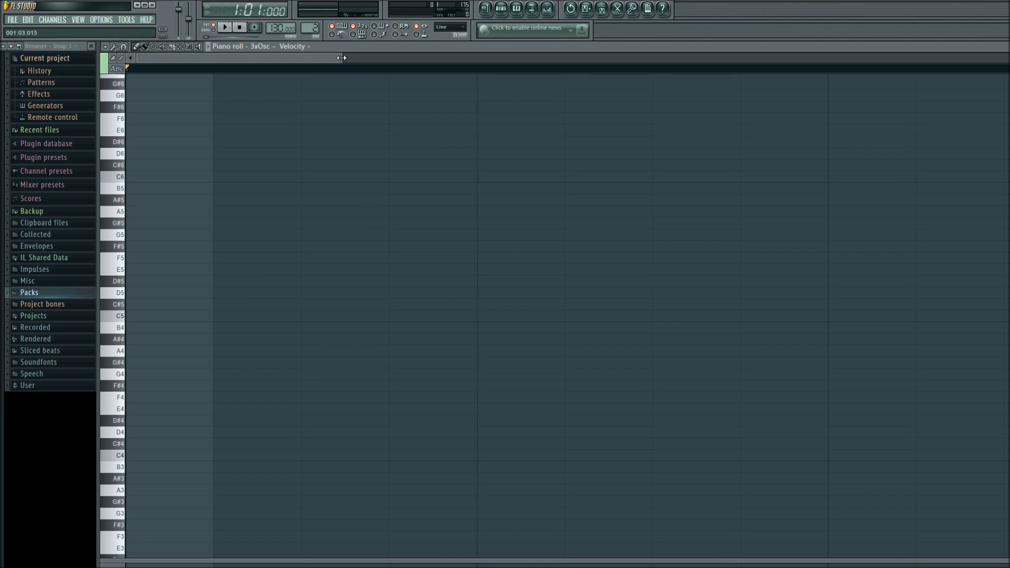
drag(342, 58, 1000, 58)
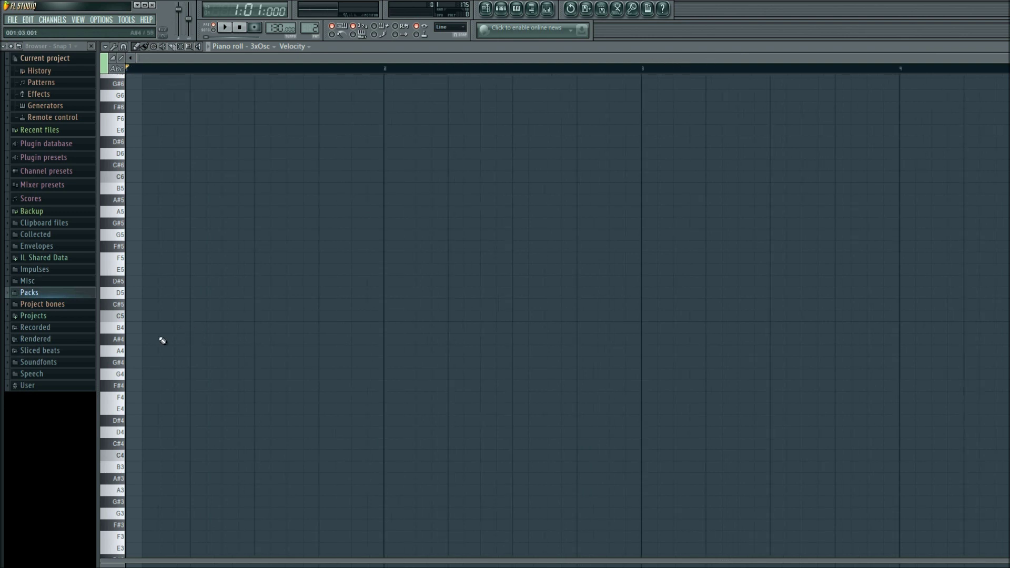
click(193, 432)
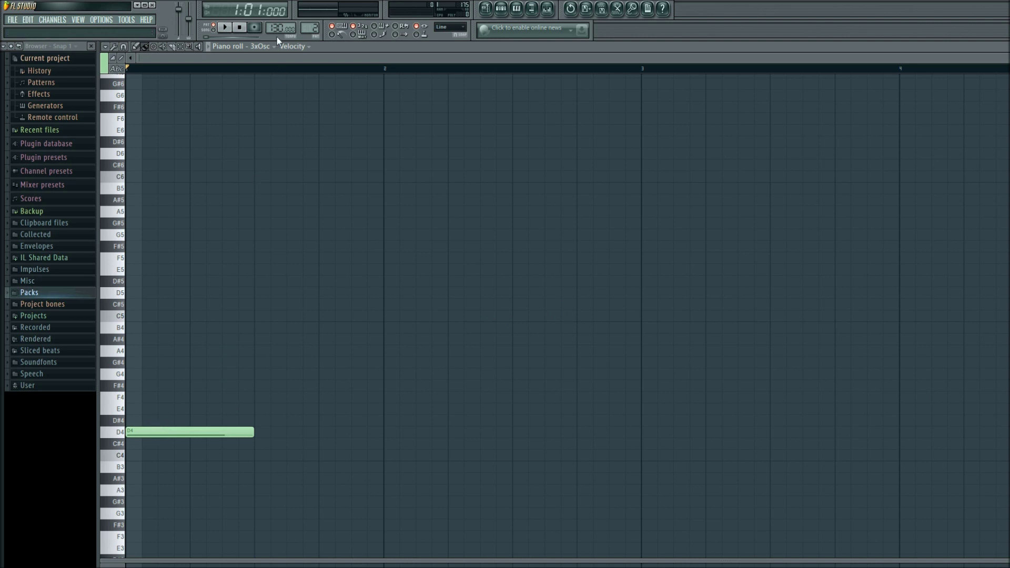
key(space)
key(space)
click(226, 352)
Add a longer A4 note, delete it, then undo to restore the deleted notes.
click(261, 353)
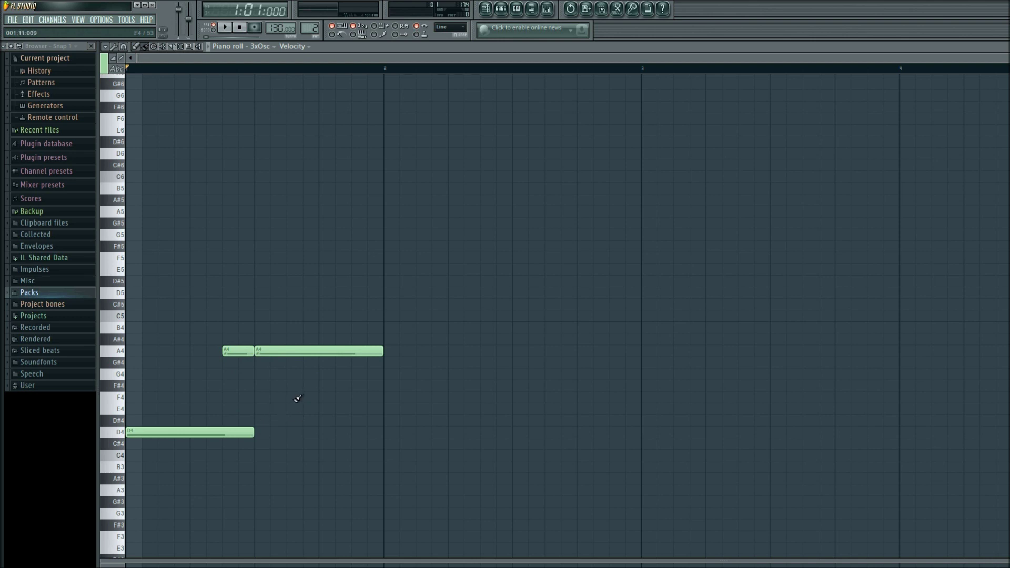
key(space)
right_click(276, 351)
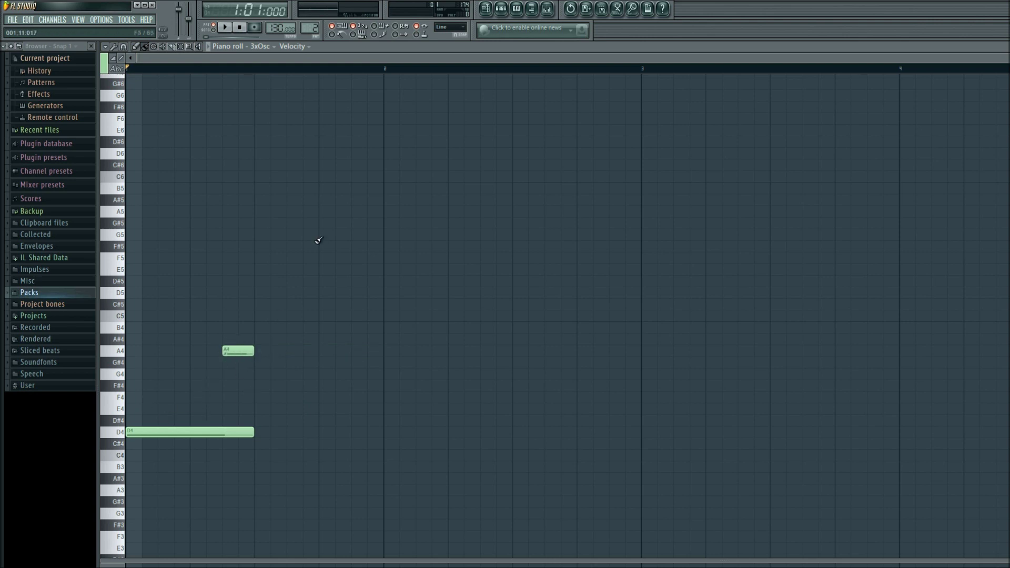
key(ctrl+z)
key(ctrl+z)
key(ctrl+z)
key(ctrl+z)
key(ctrl+z)
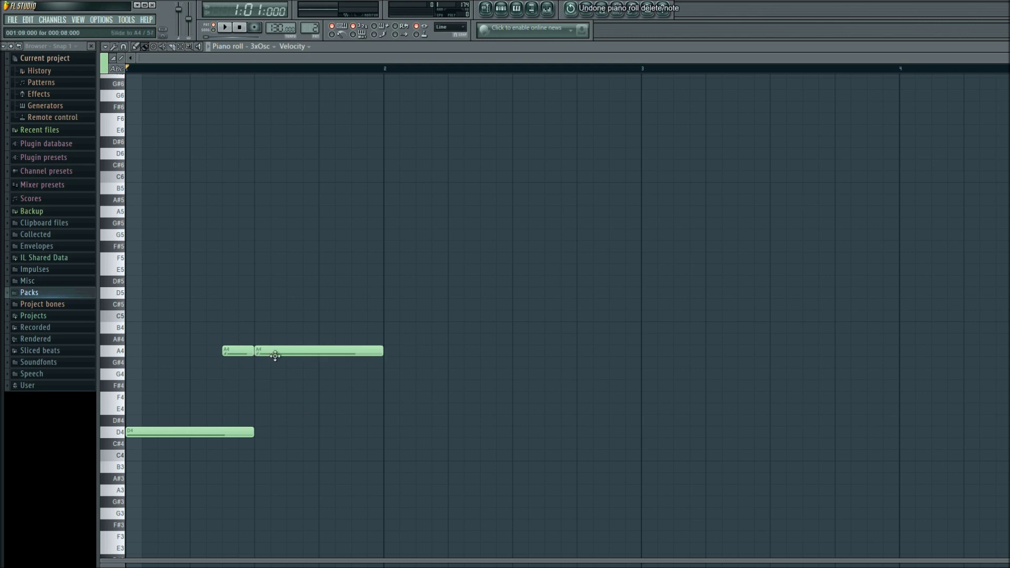
key(ctrl+z)
key(ctrl+z)
key(ctrl+z)
key(ctrl+z)
key(ctrl+z)
key(ctrl+z)
key(ctrl+z)
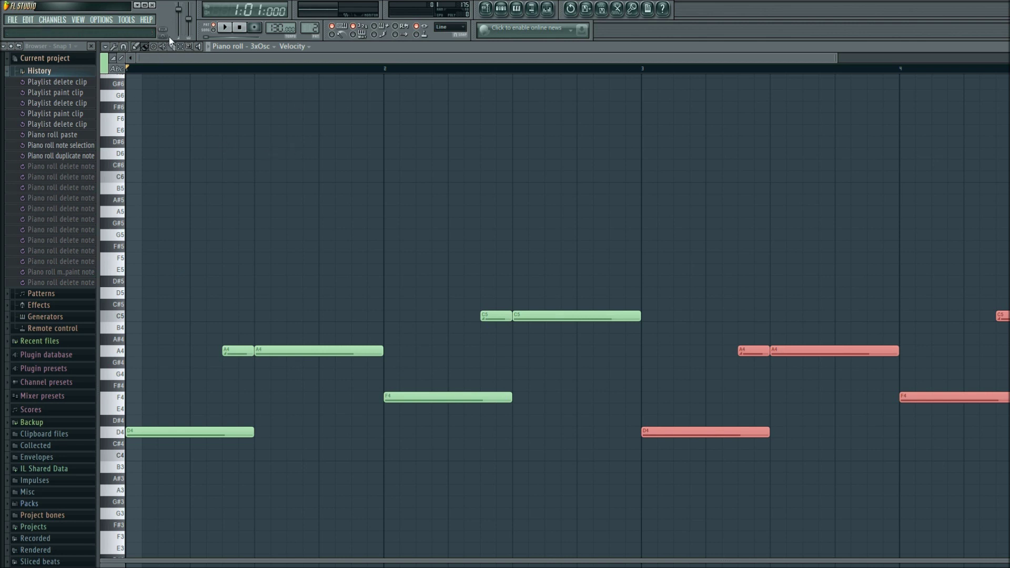
click(186, 52)
drag(699, 244, 1007, 492)
key(Delete)
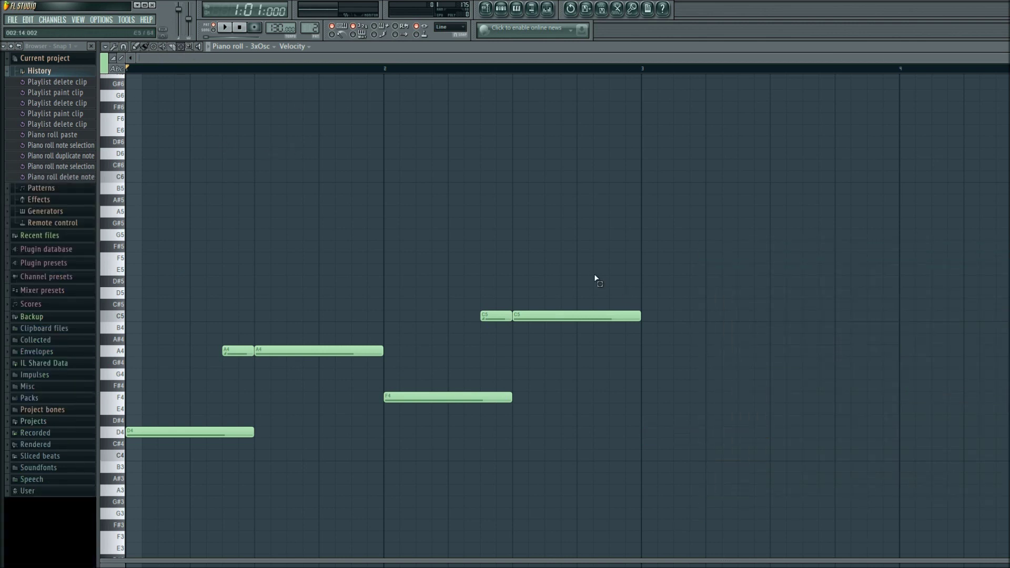
drag(600, 206, 140, 477)
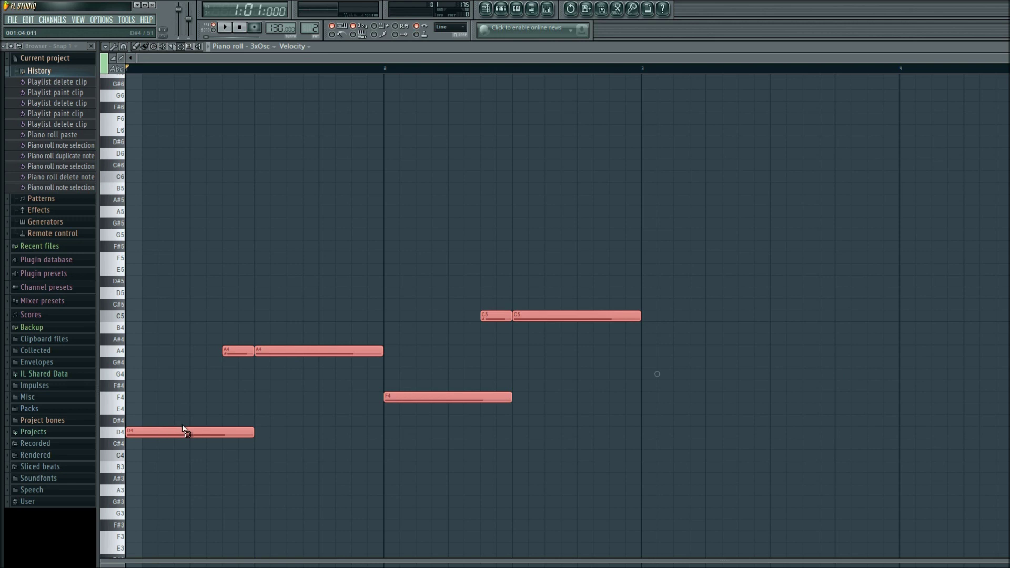
key(ctrl+b)
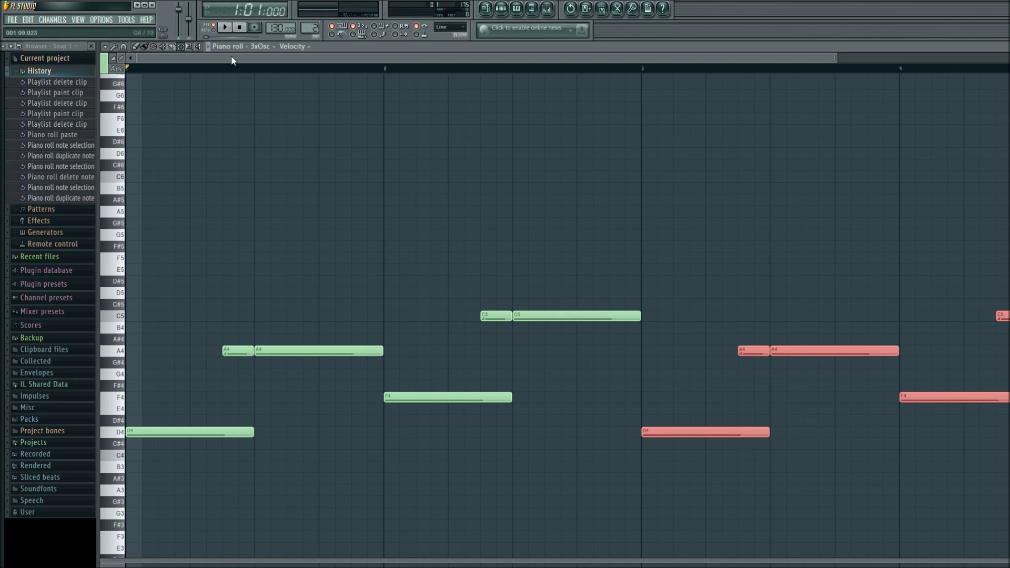
click(224, 29)
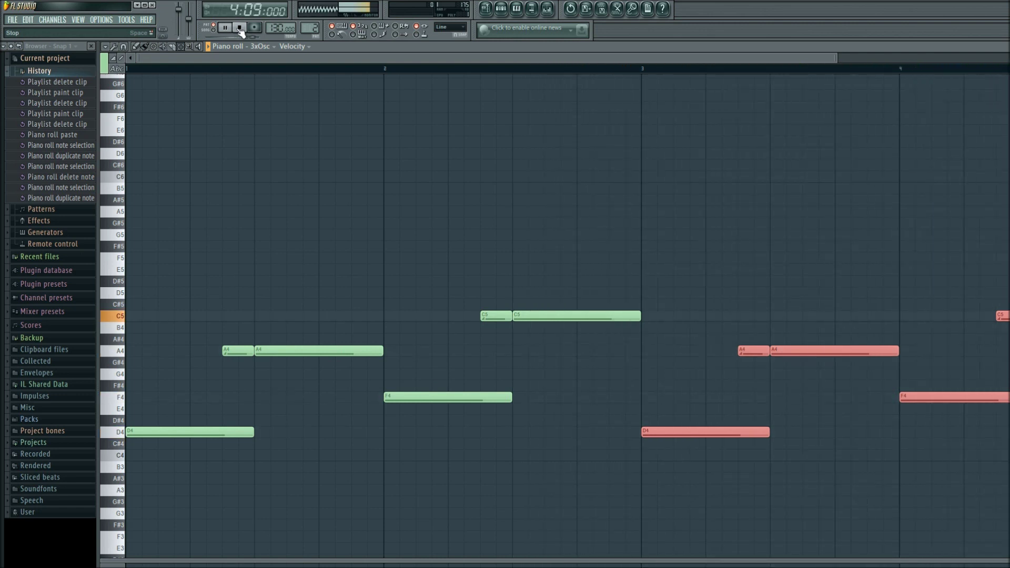
click(240, 30)
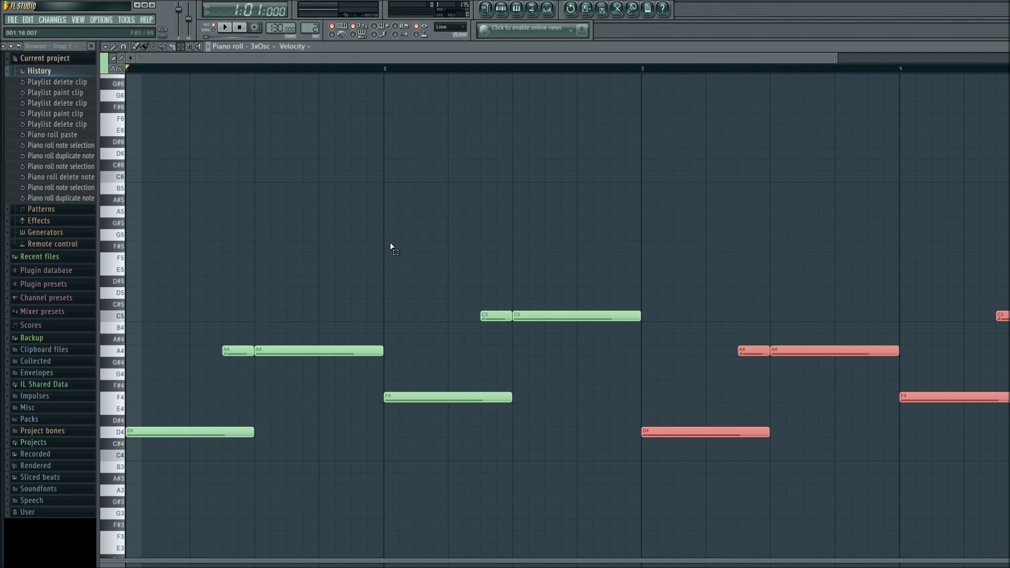
Open the 3xOsc channel settings and the mixer at its Insert 1 track.
click(501, 10)
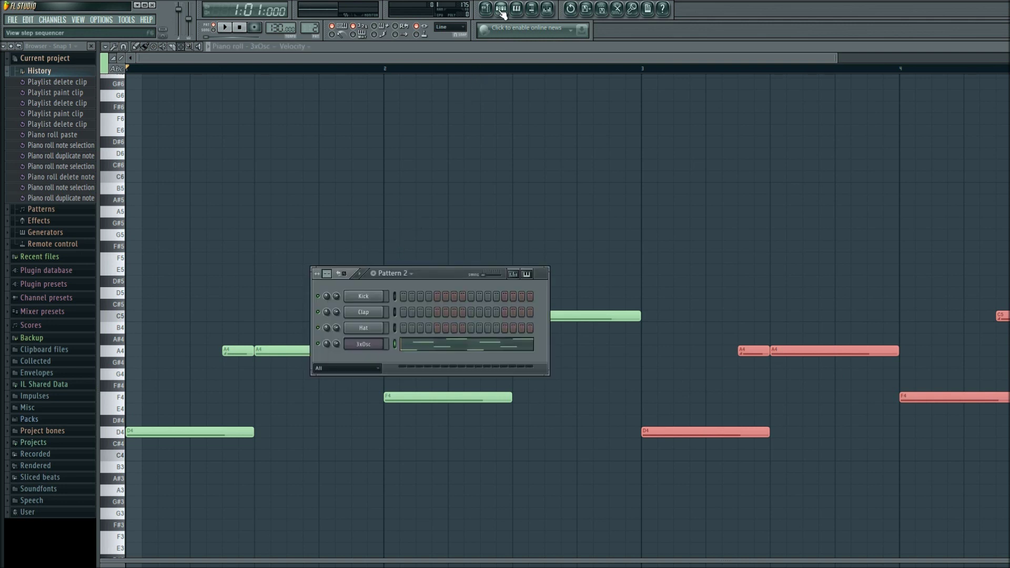
click(364, 345)
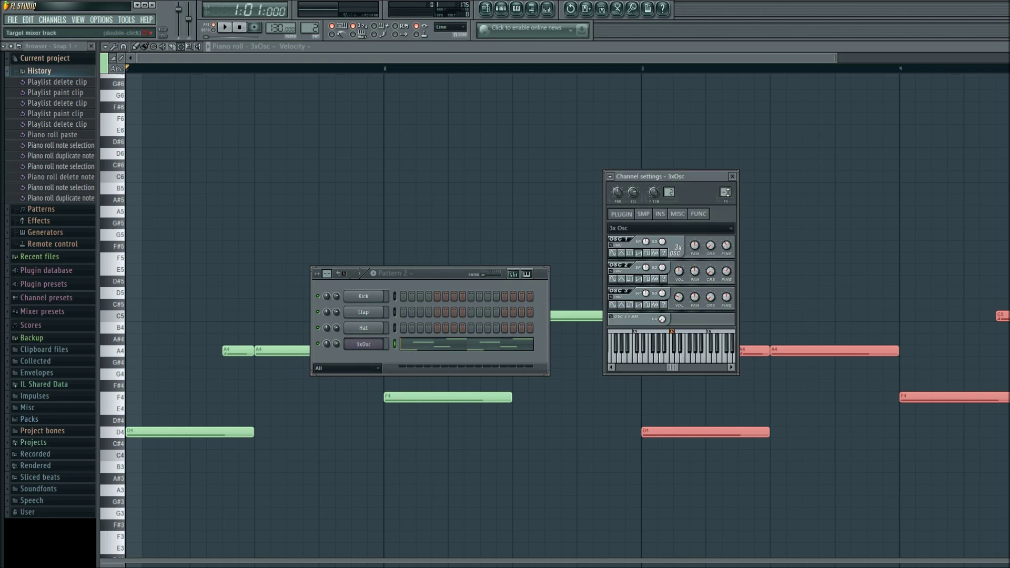
double_click(726, 193)
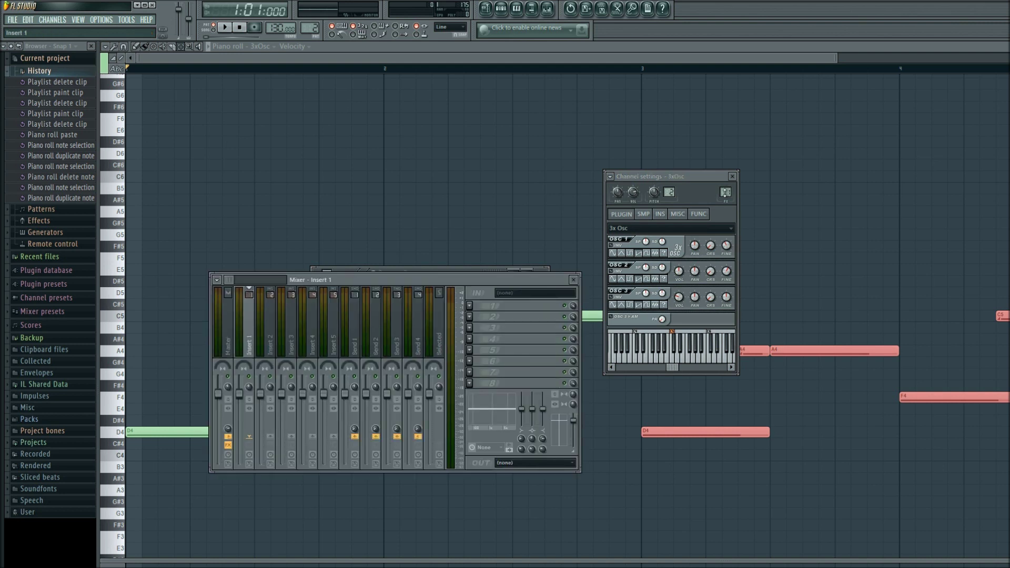
drag(392, 285, 423, 452)
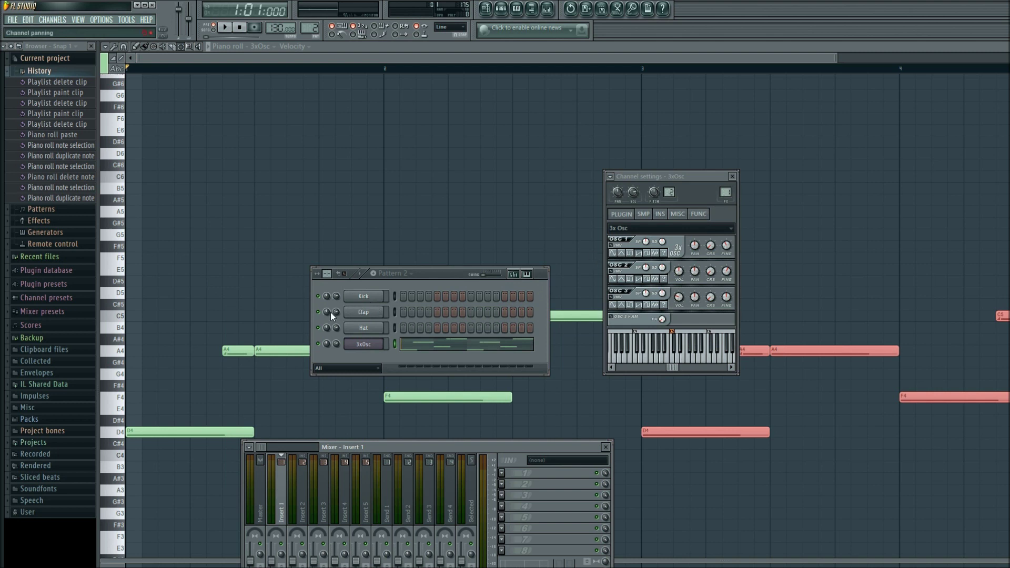
Set the Kick and Clap channels' mixer target to Master, then check Hat and 3xOsc.
click(364, 298)
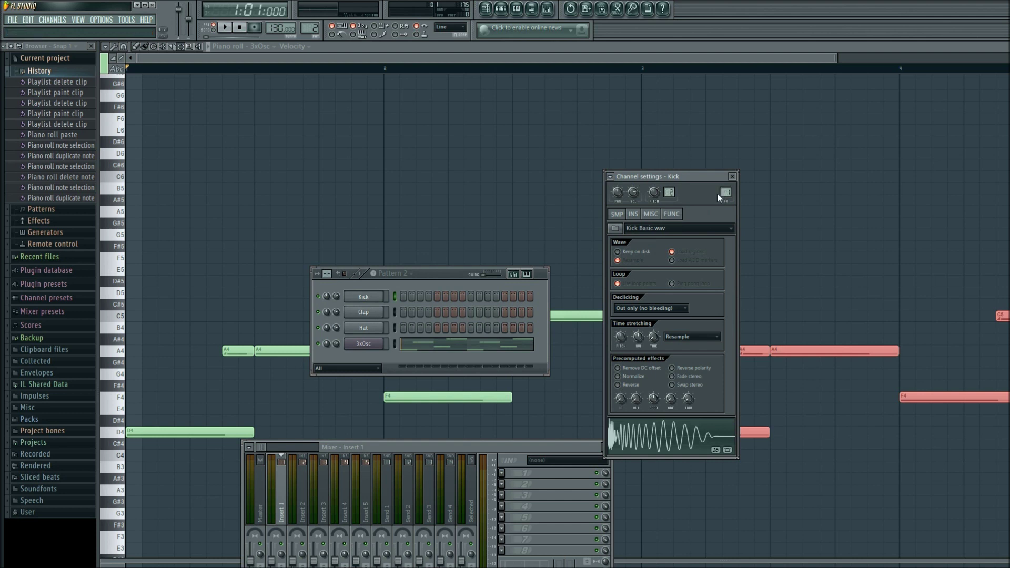
scroll(725, 192, down, 1)
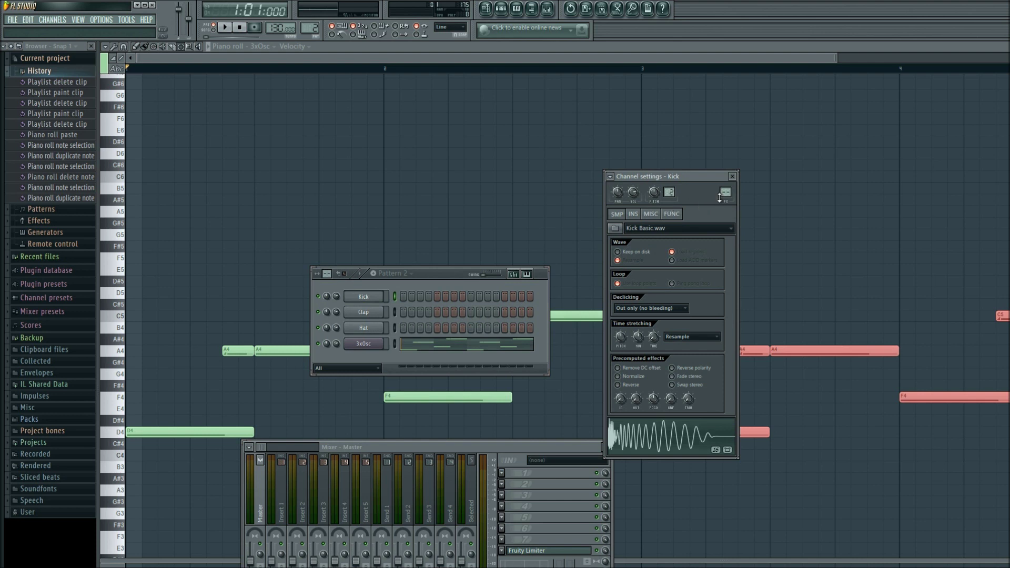
click(375, 314)
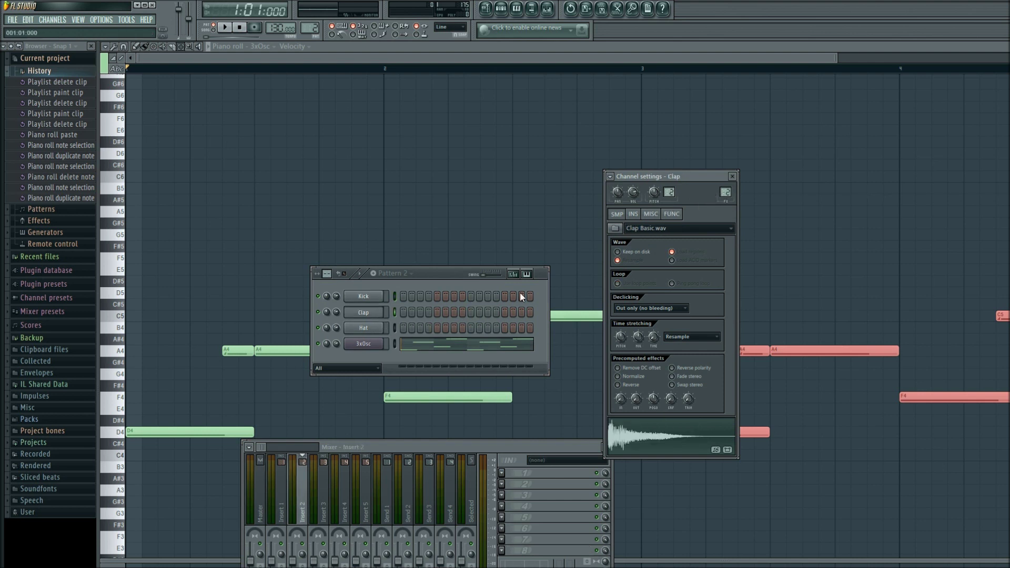
scroll(726, 194, down, 2)
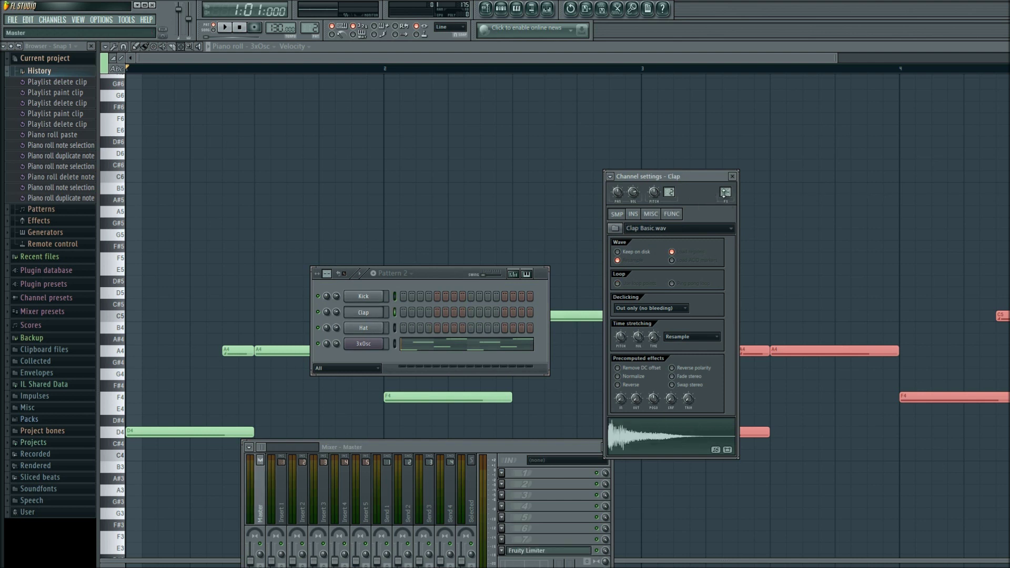
click(368, 329)
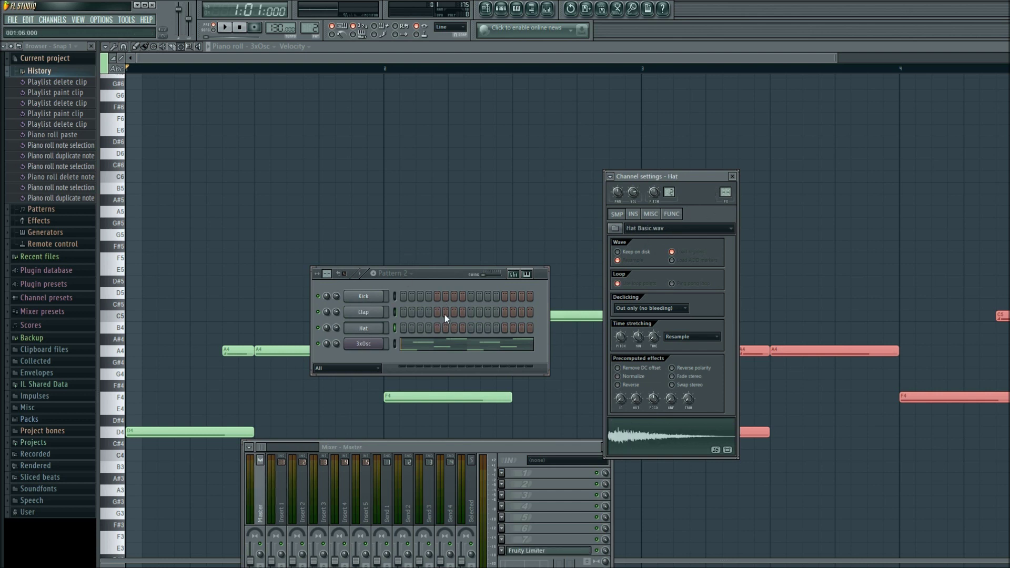
click(369, 346)
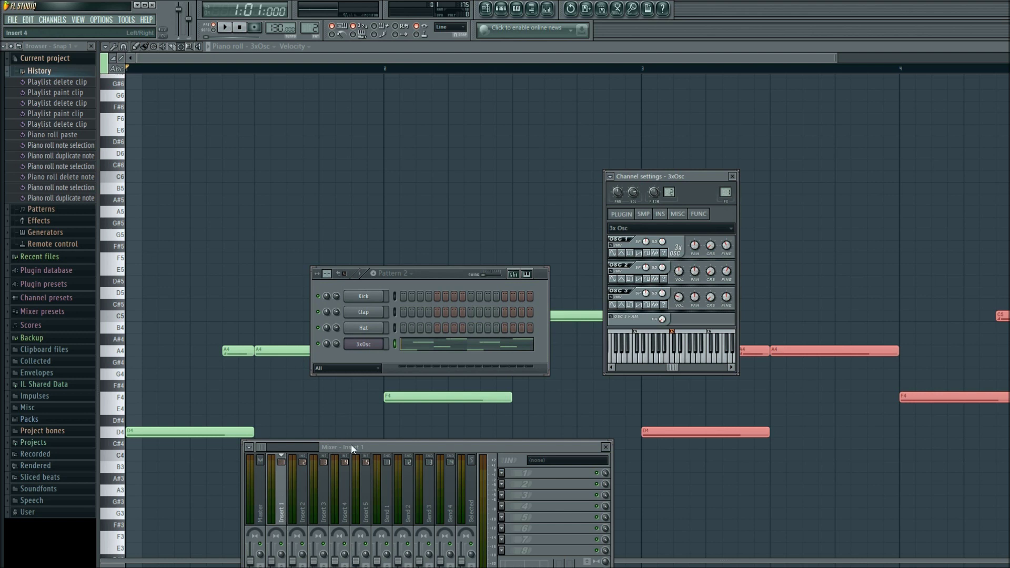
Load Fruity Fast LP onto Insert 1 and sweep its cutoff during playback.
drag(405, 447, 351, 362)
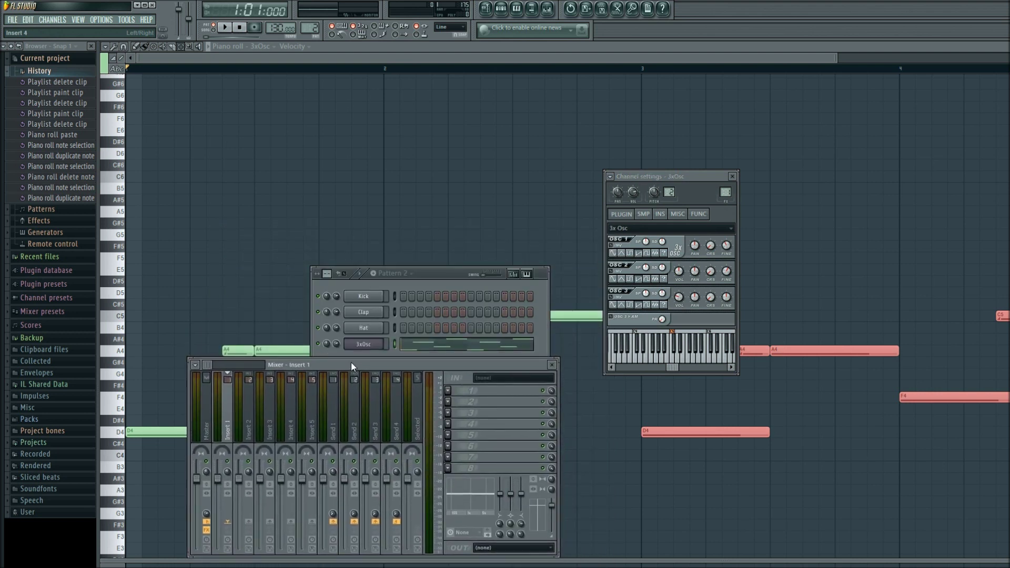
click(450, 392)
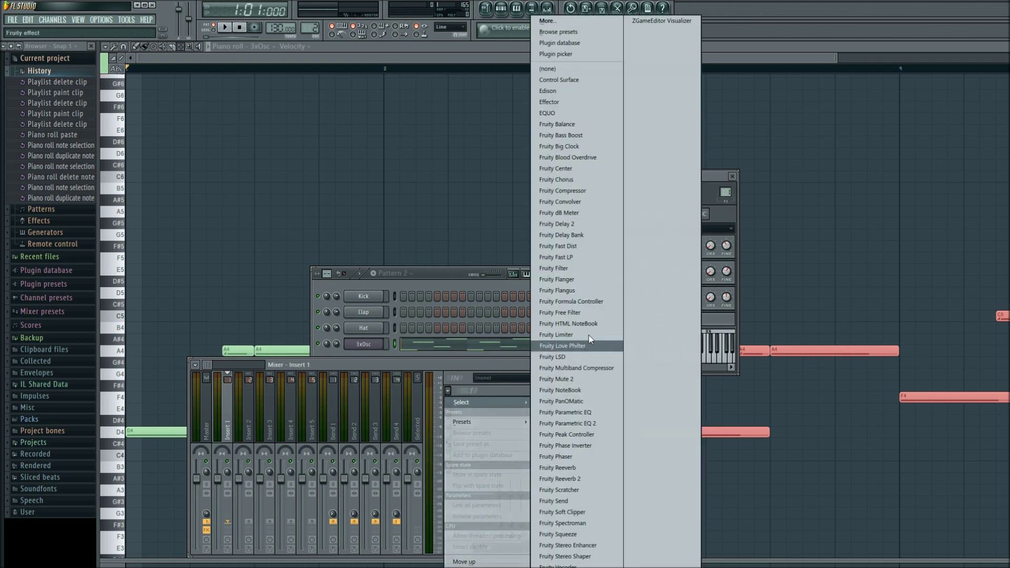
click(575, 259)
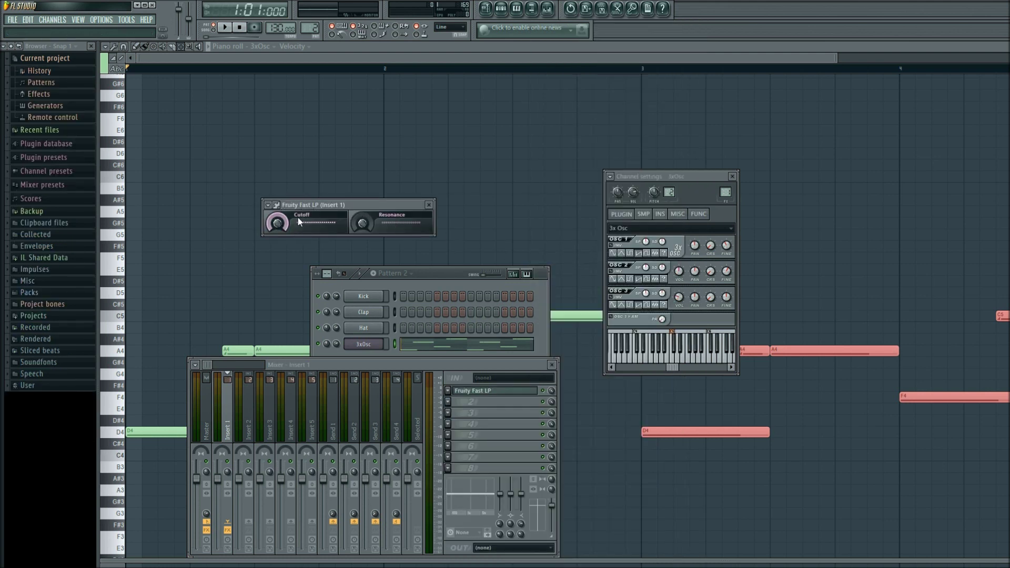
click(224, 26)
drag(273, 224, 273, 213)
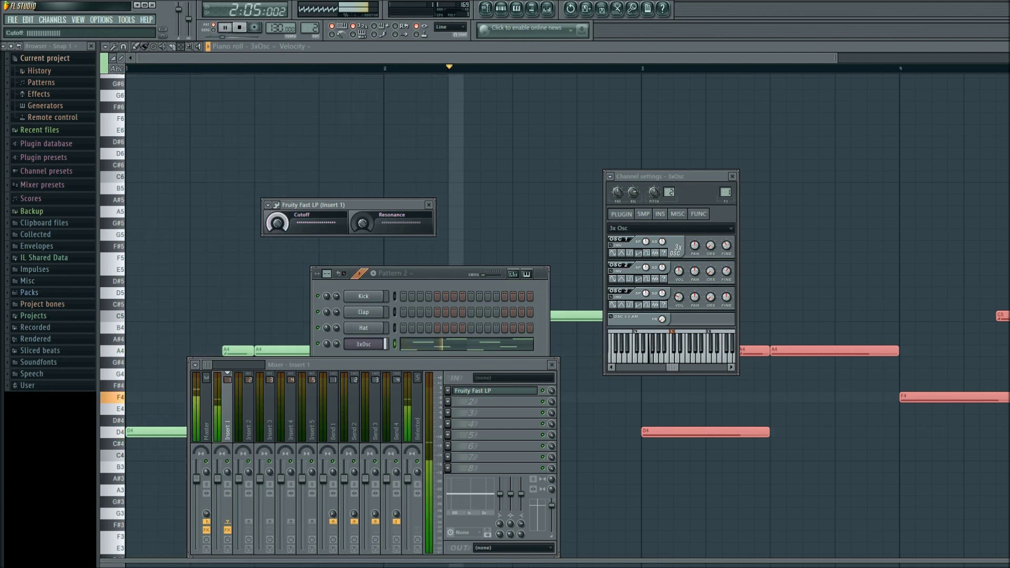
click(241, 29)
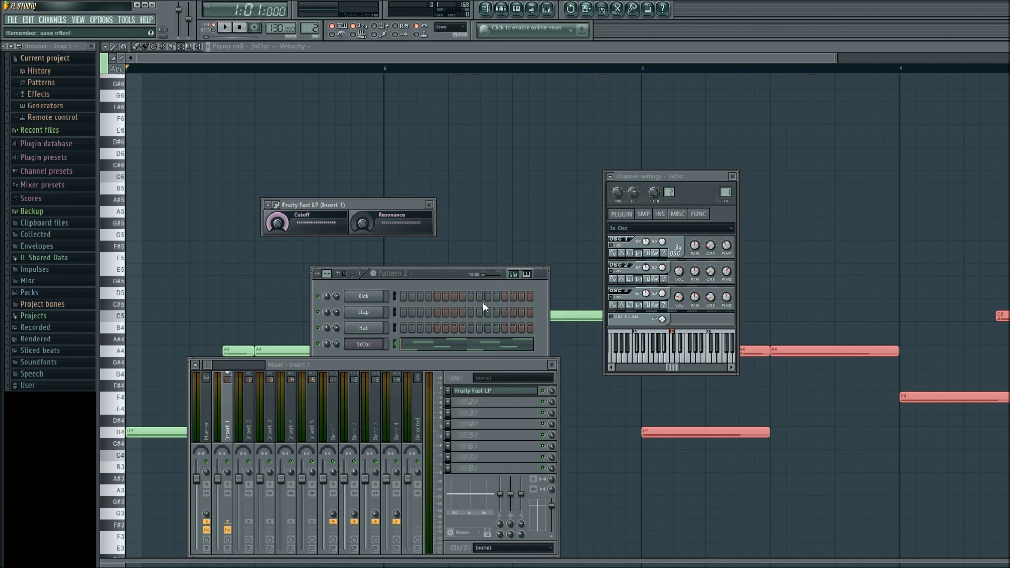
right_click(280, 226)
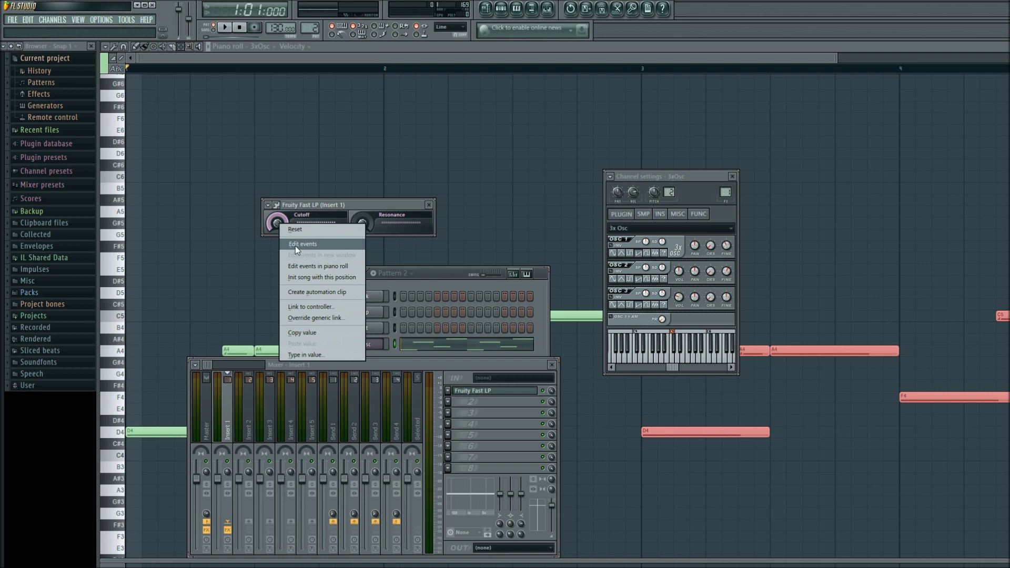
Draw a wavy Cutoff automation curve across the bars in the event editor and audition it.
click(309, 245)
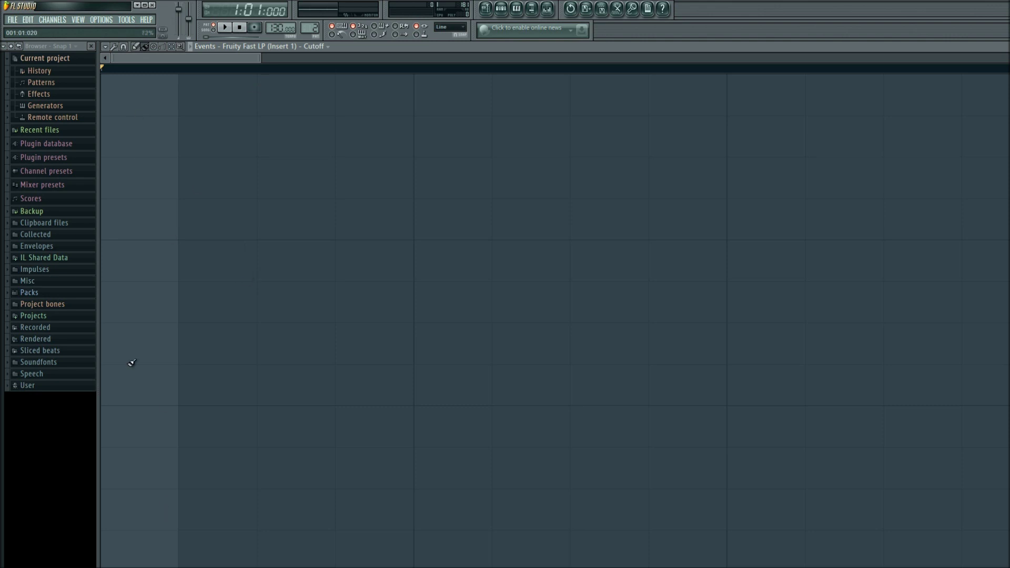
click(111, 442)
mouse_move(110, 441)
mouse_down()
mouse_move(205, 246)
mouse_move(289, 280)
mouse_move(364, 425)
mouse_move(430, 285)
mouse_move(480, 298)
mouse_move(592, 368)
mouse_move(668, 326)
mouse_move(785, 308)
mouse_move(861, 283)
mouse_move(898, 305)
mouse_up()
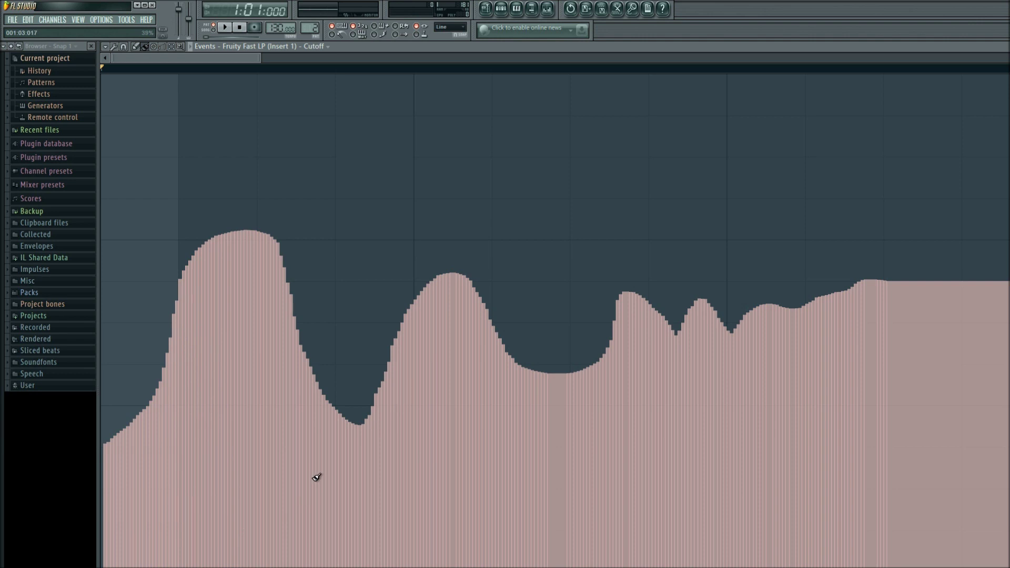
key(space)
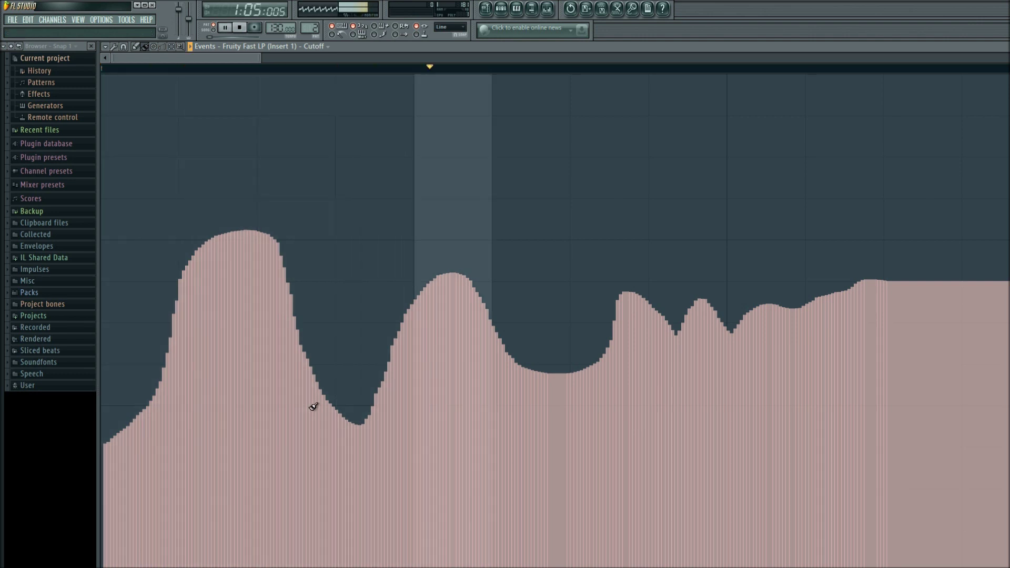
key(space)
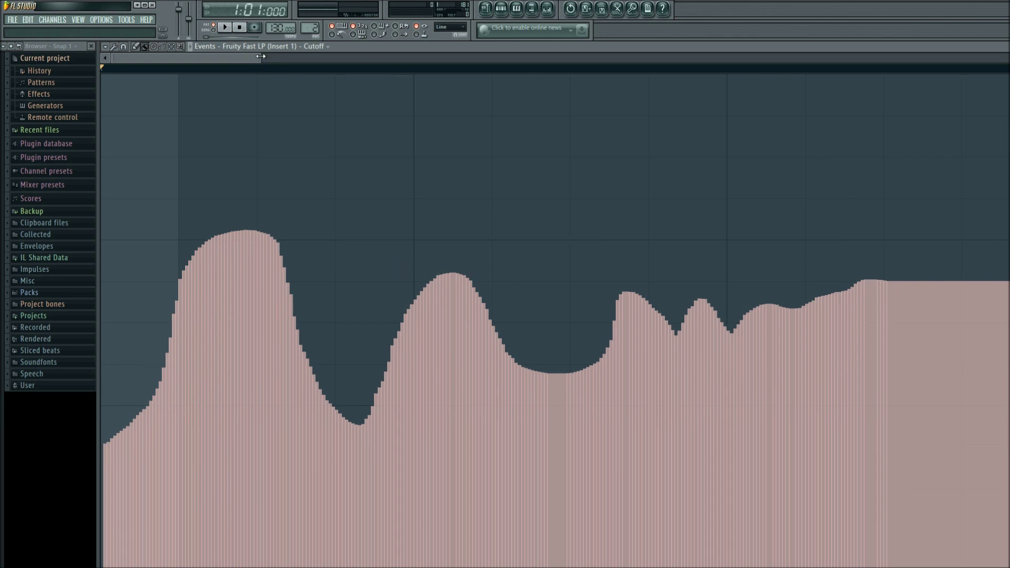
drag(261, 56, 929, 57)
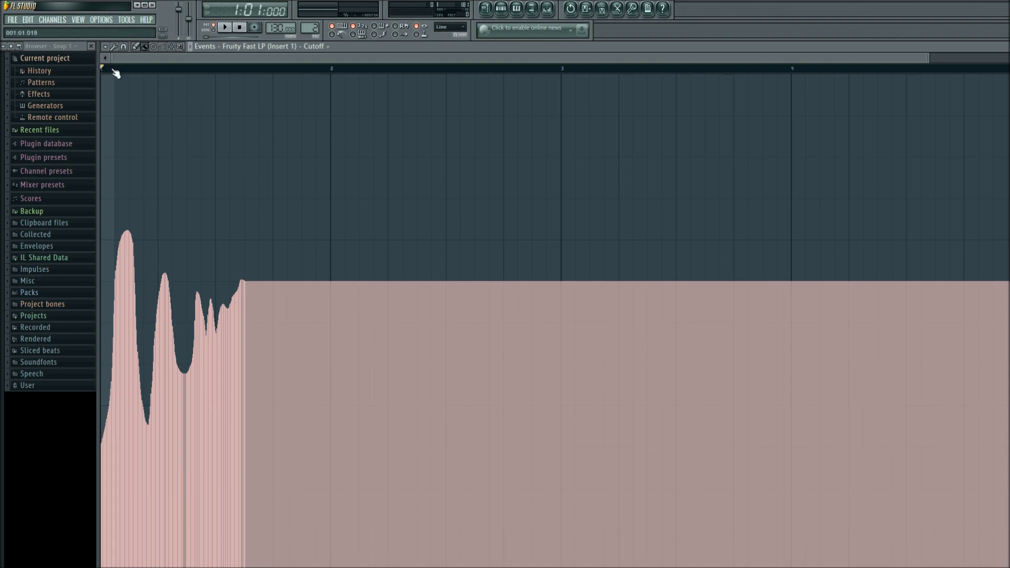
Select the first bar of Cutoff events and apply the LFO tool, trying start speed step counts.
drag(106, 72, 156, 73)
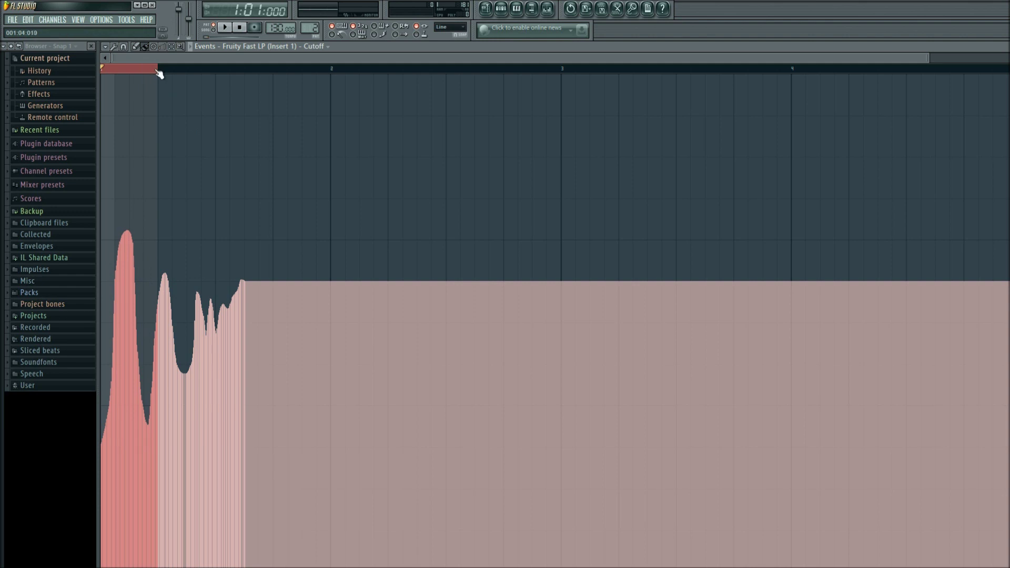
click(108, 48)
mouse_move(122, 78)
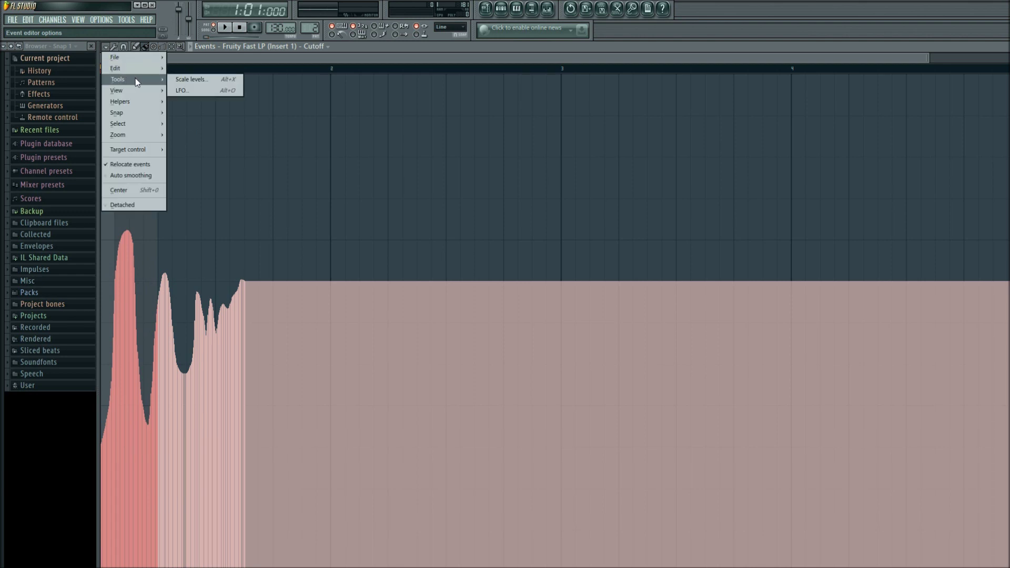
click(200, 91)
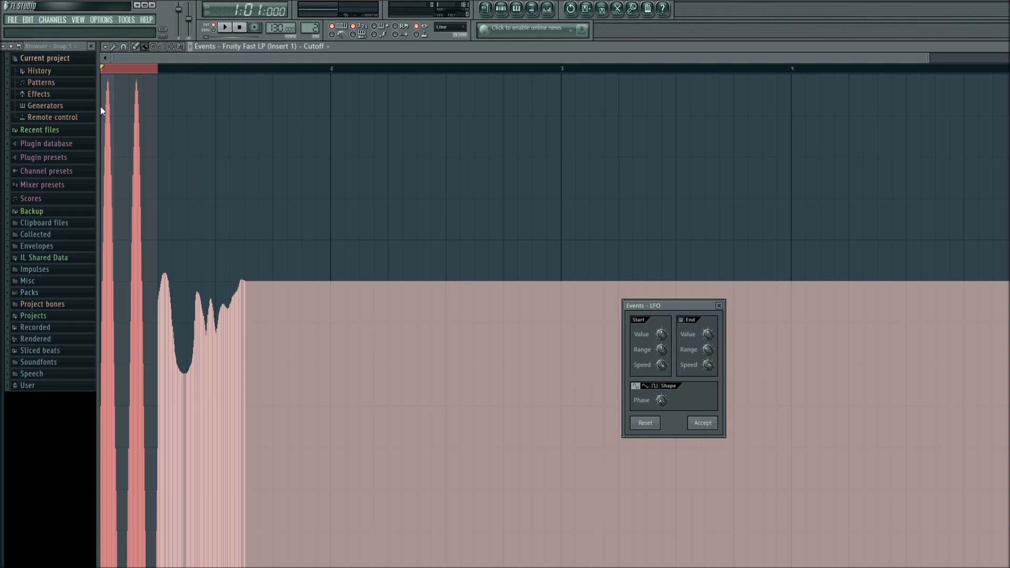
right_click(664, 368)
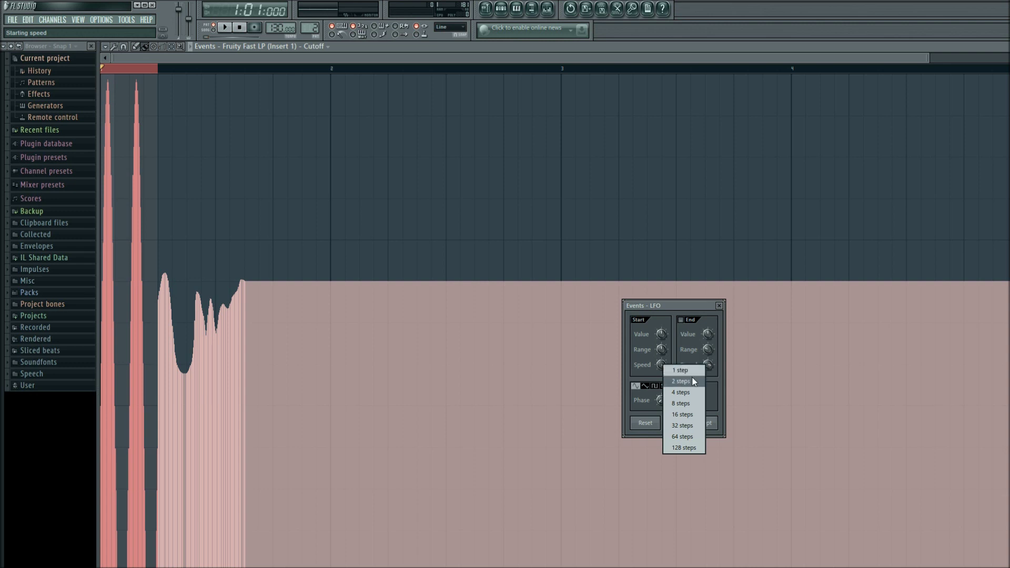
click(682, 372)
right_click(662, 368)
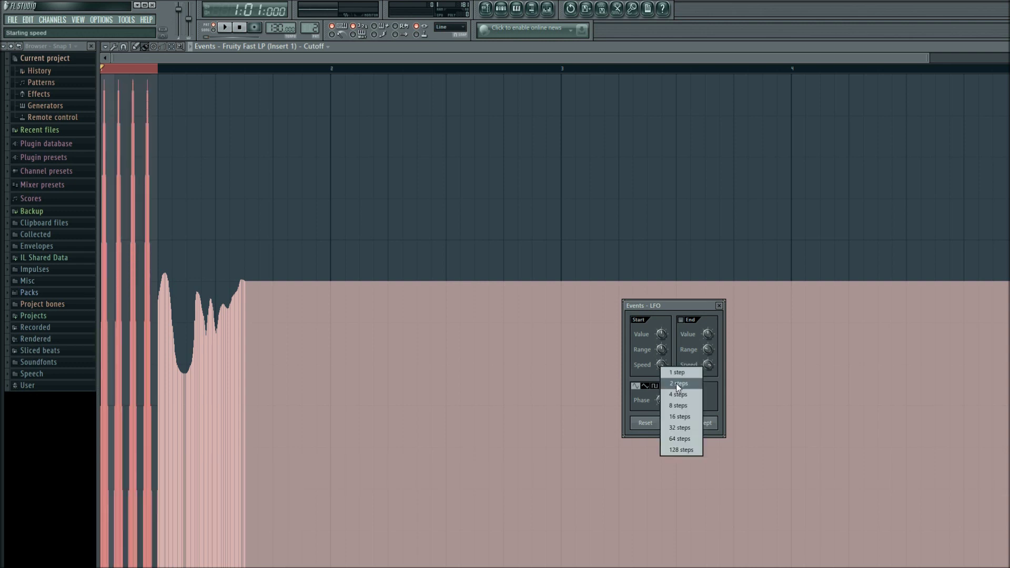
click(677, 384)
right_click(662, 365)
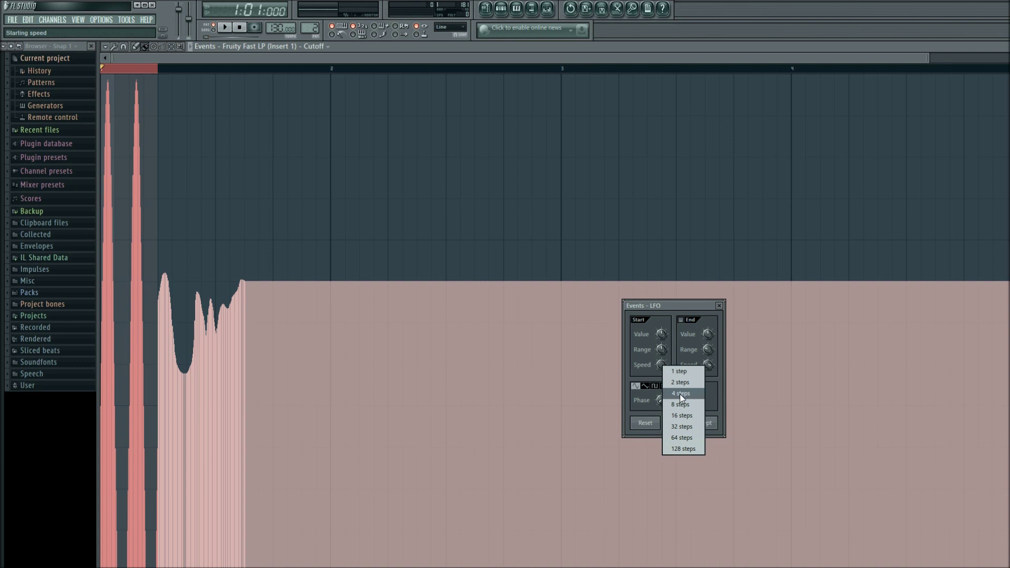
click(687, 439)
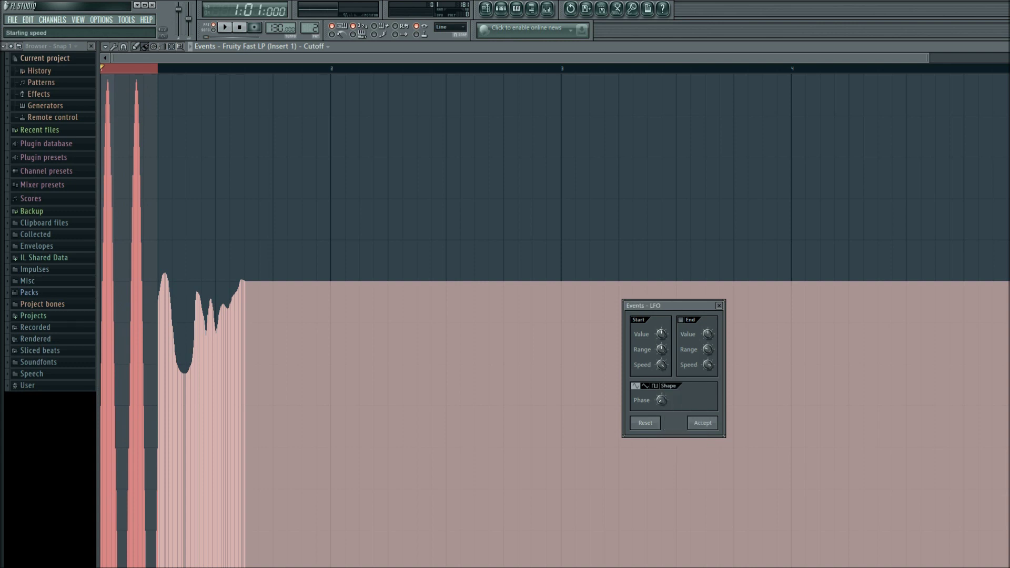
mouse_move(661, 365)
mouse_down()
mouse_move(662, 379)
mouse_move(662, 371)
mouse_up()
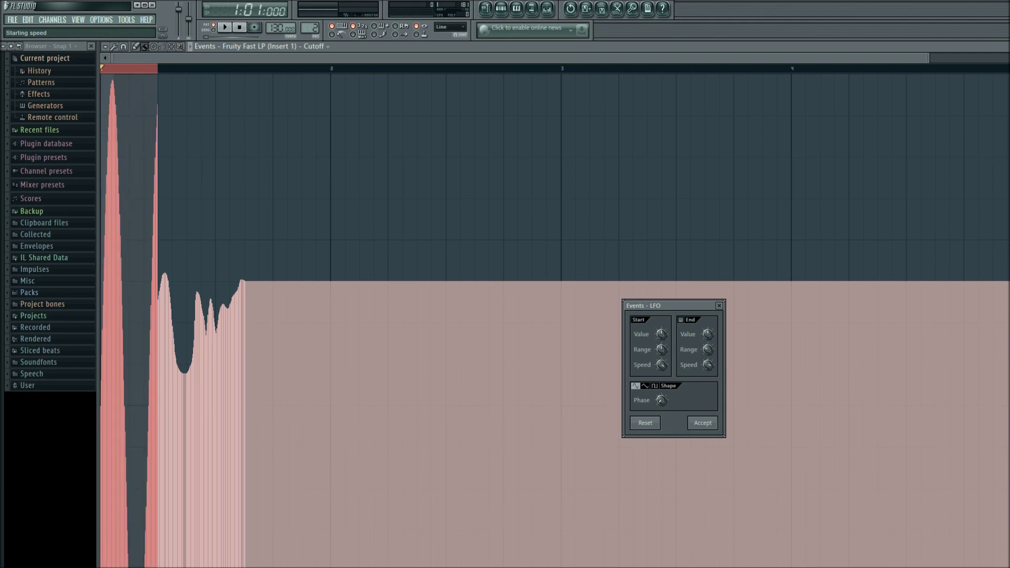
Set the LFO start speed to 2 steps, raise the peak range, preview, and accept.
right_click(664, 364)
click(684, 382)
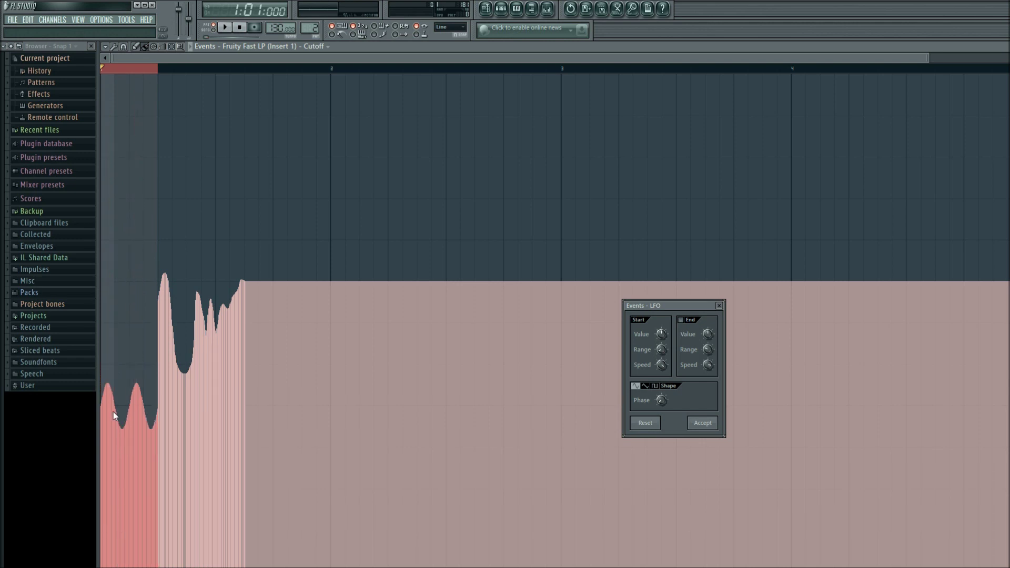
key(space)
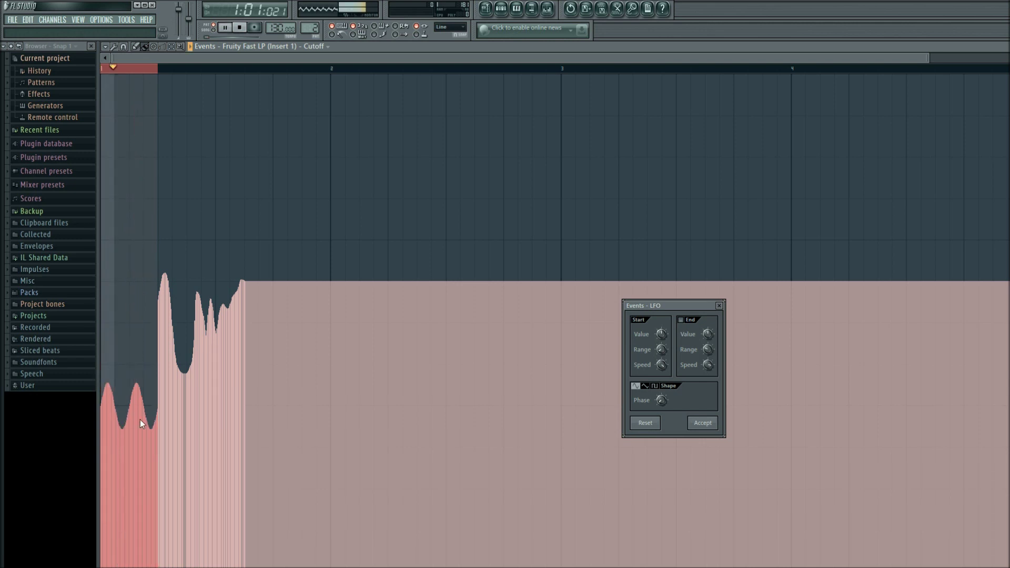
drag(669, 349, 669, 318)
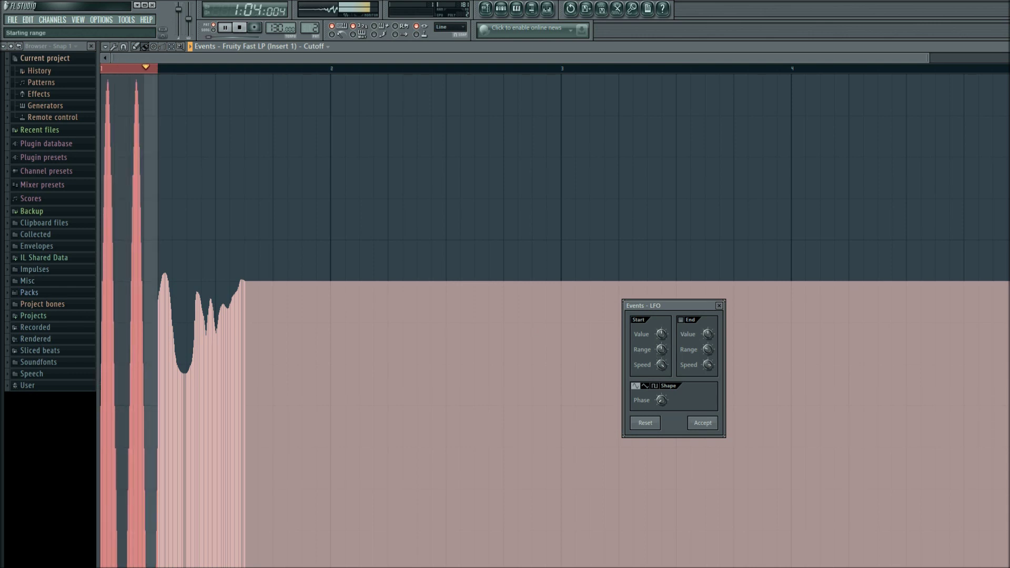
key(space)
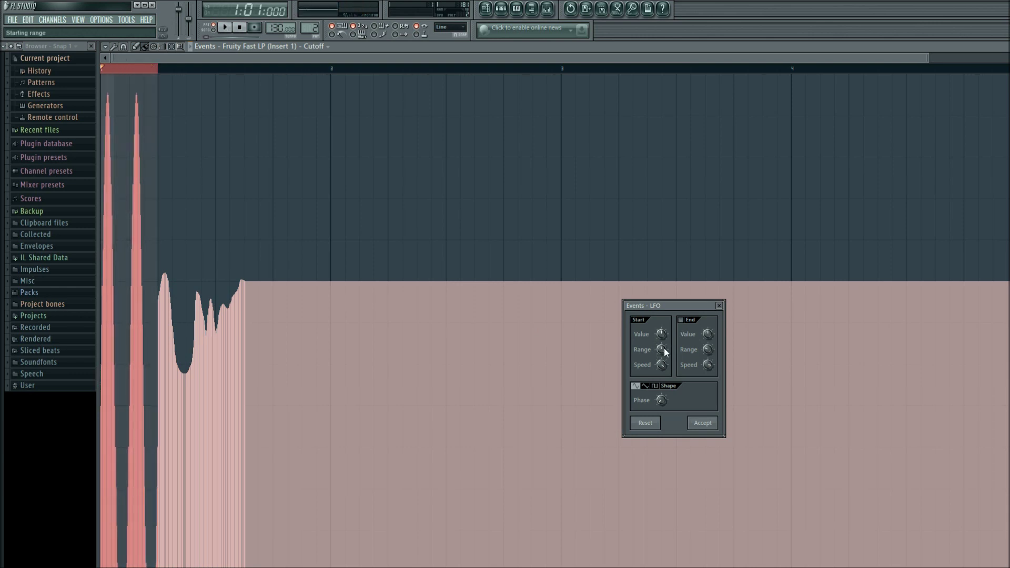
click(706, 423)
Turn the opening stretch of bar 1's Cutoff automation into one broad LFO swell.
key(ctrl+d)
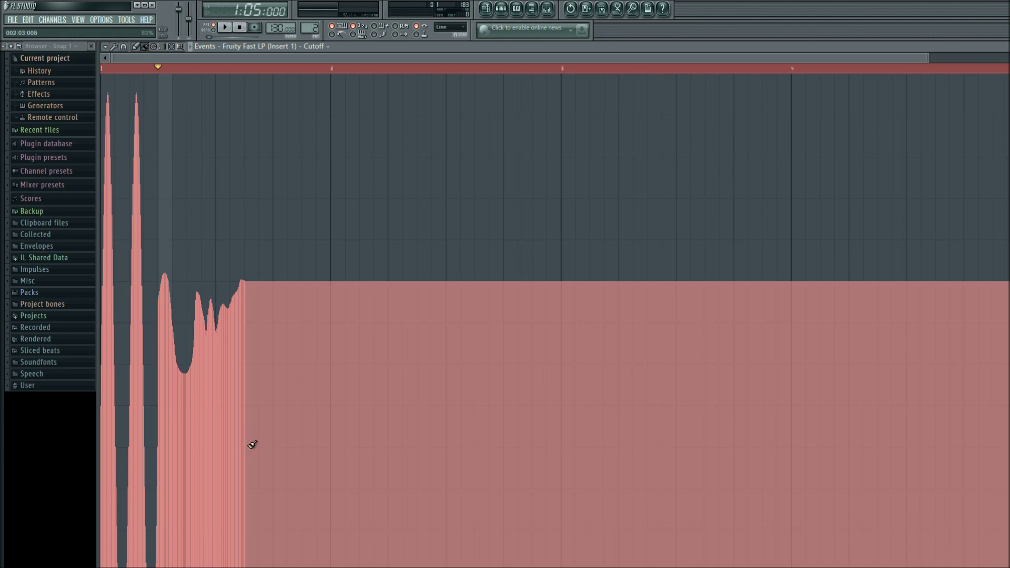
click(860, 69)
drag(860, 68, 101, 66)
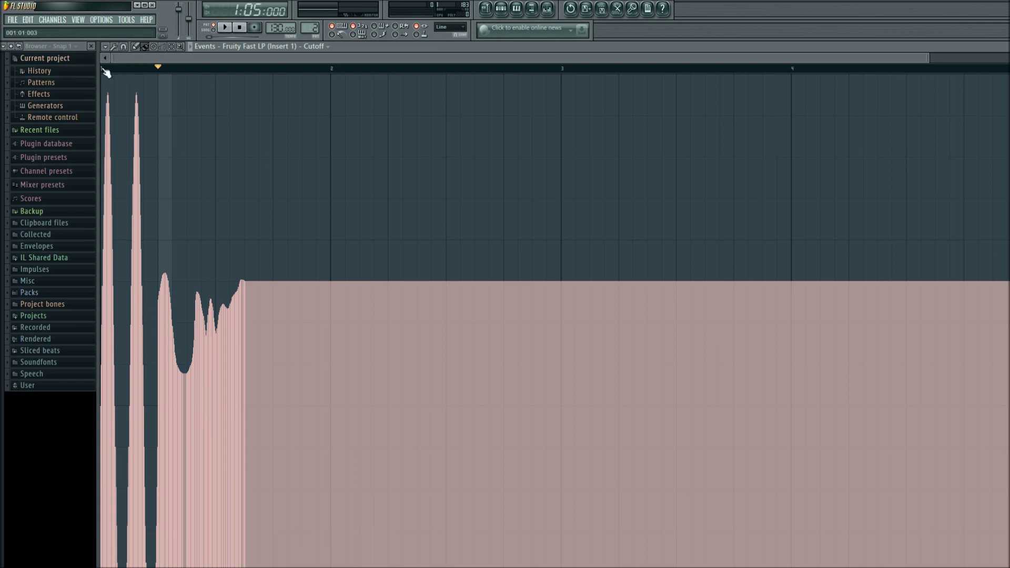
drag(104, 69, 158, 68)
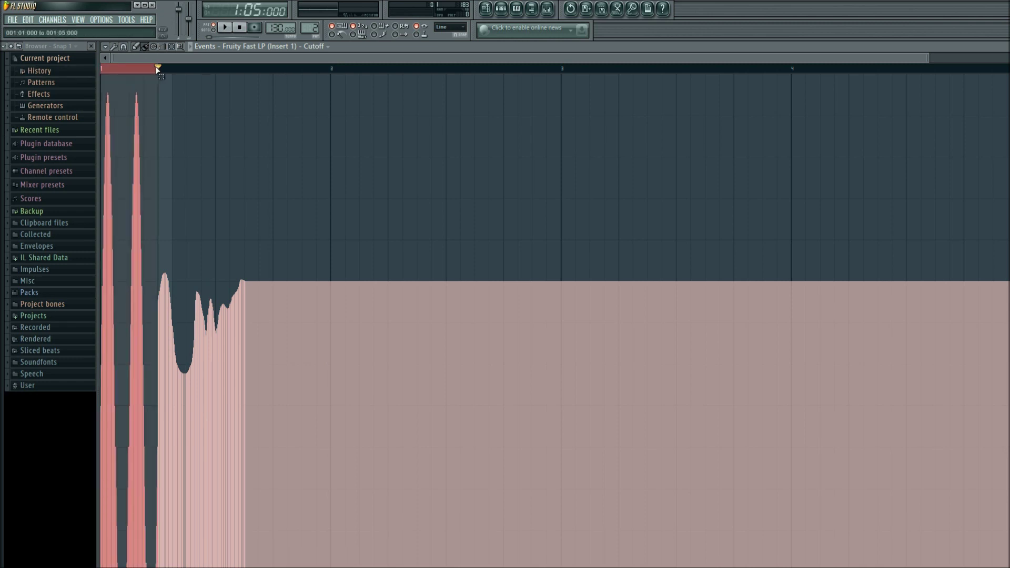
click(105, 47)
mouse_move(118, 80)
click(188, 88)
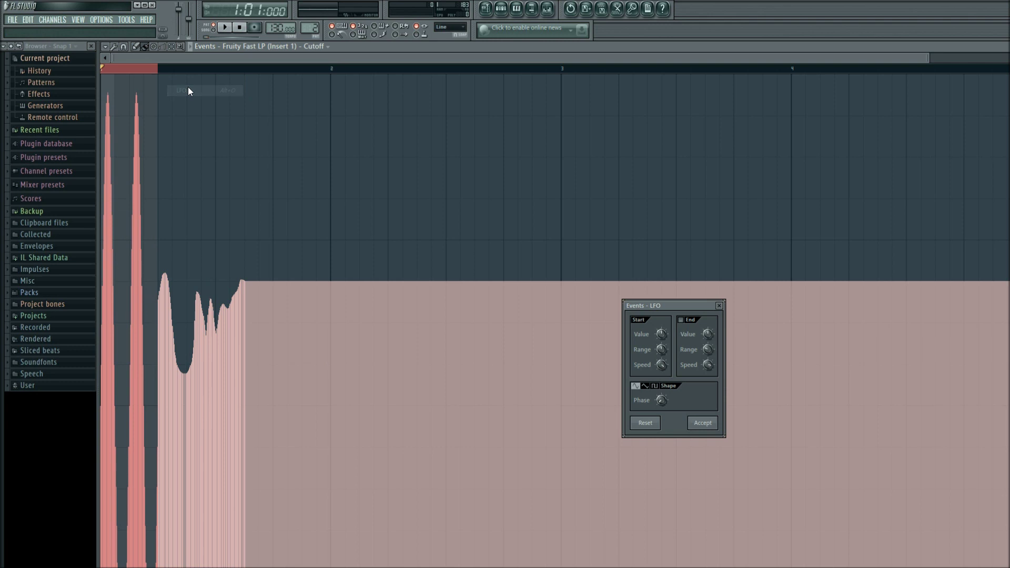
right_click(661, 366)
click(683, 373)
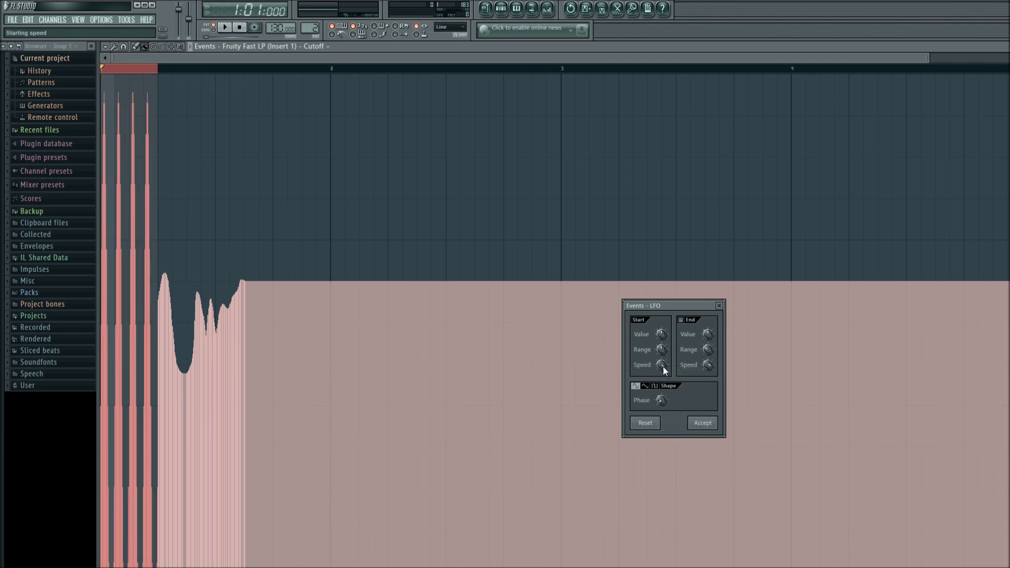
right_click(663, 367)
click(681, 395)
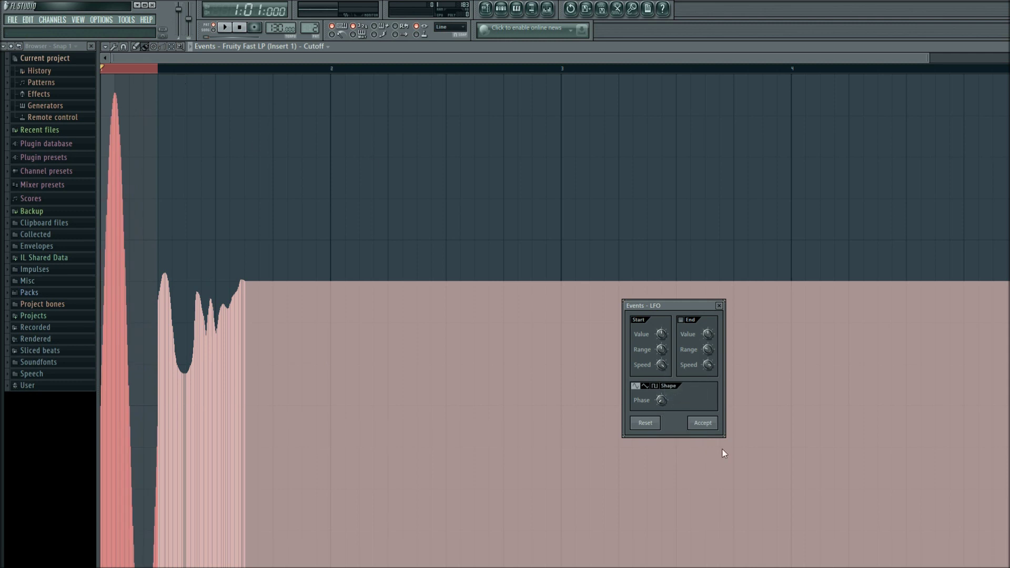
click(714, 424)
Add a two-peak LFO wobble over the short stretch after the swell.
click(163, 72)
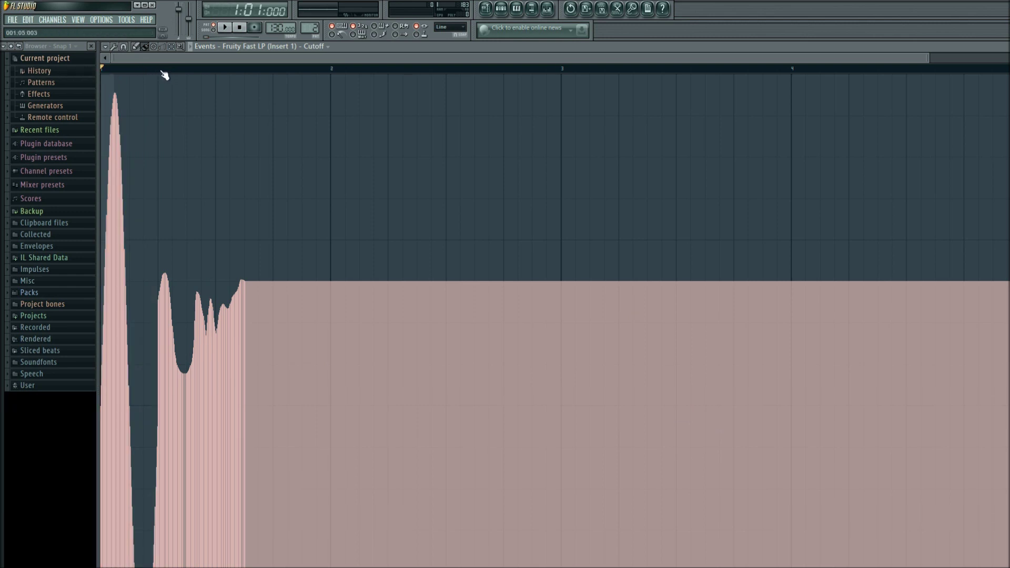
drag(163, 73, 215, 71)
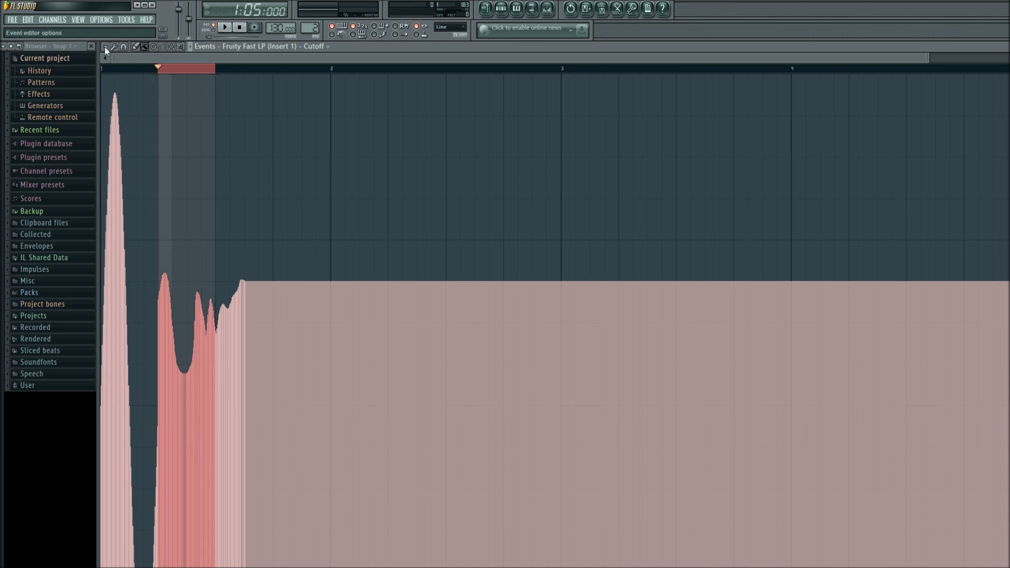
click(106, 51)
mouse_move(125, 79)
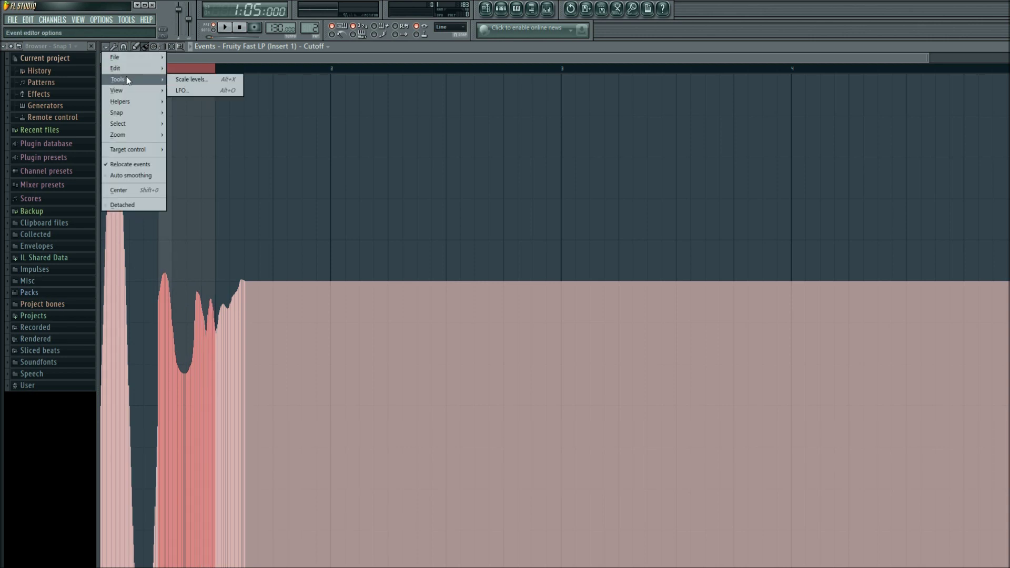
click(181, 91)
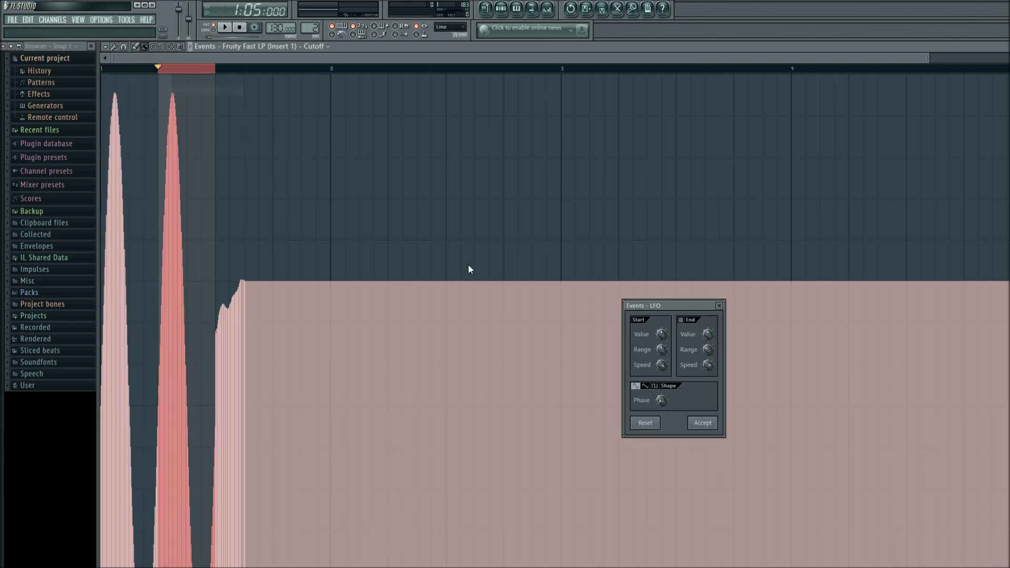
right_click(662, 366)
click(675, 384)
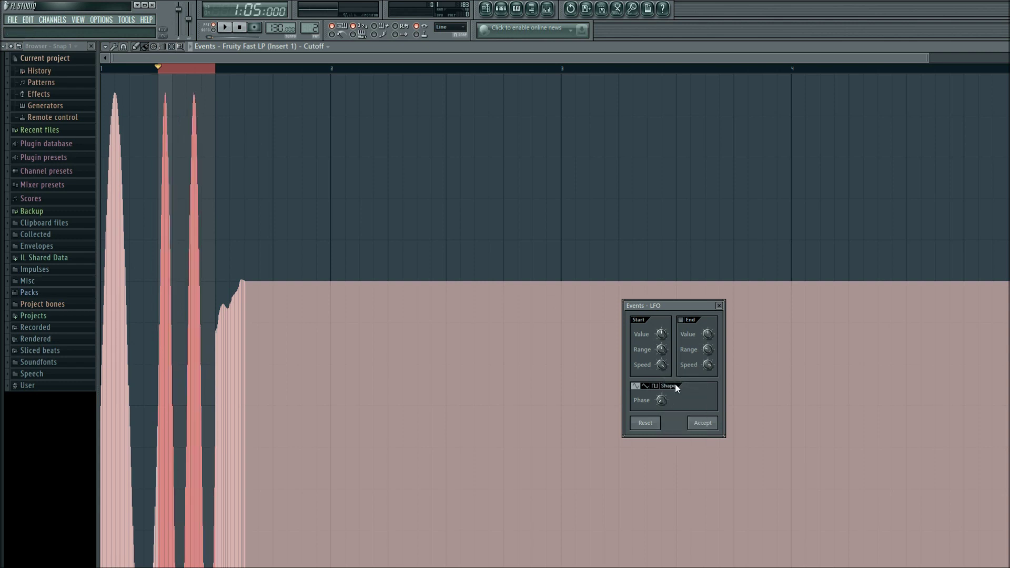
click(702, 424)
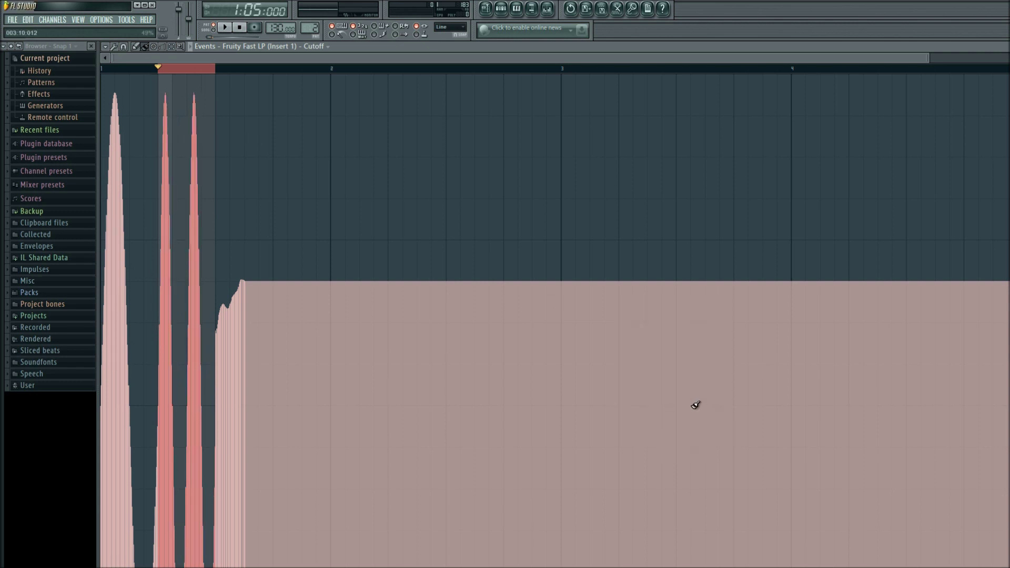
Fill the rest of bar 1 up to bar 2 with fast, narrow LFO spikes.
click(217, 73)
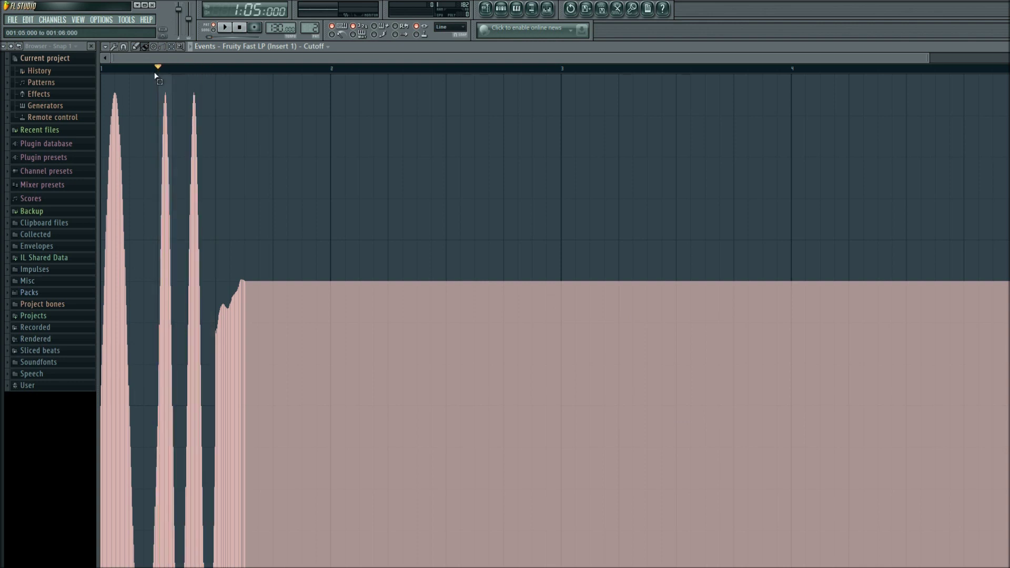
drag(216, 75, 338, 74)
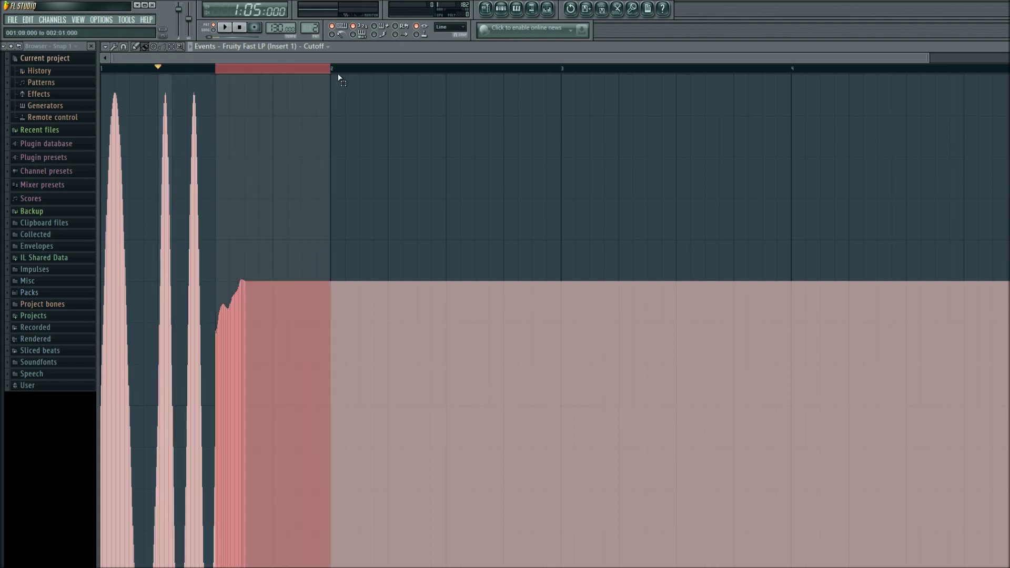
click(105, 47)
mouse_move(154, 79)
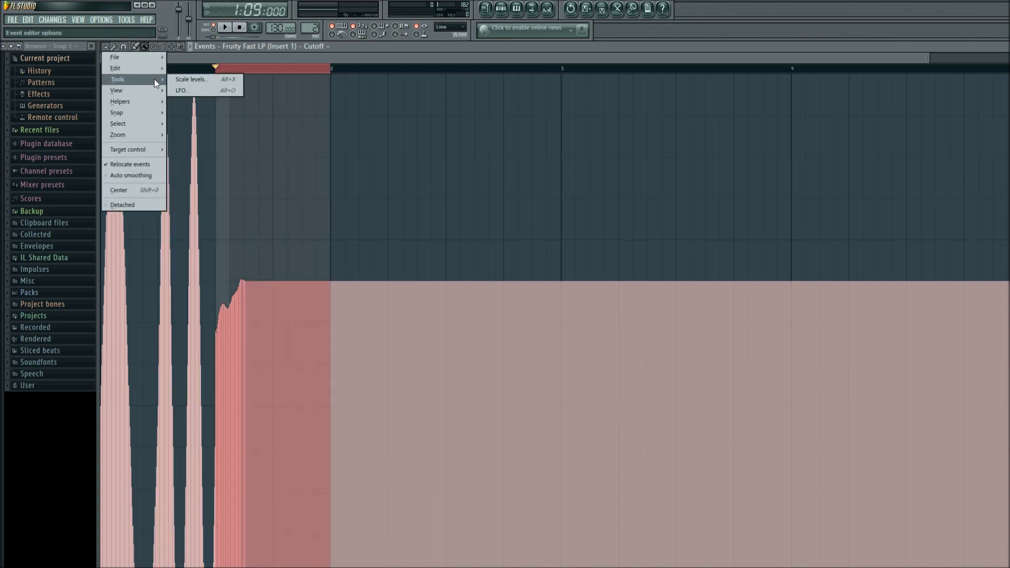
click(188, 88)
right_click(666, 368)
click(673, 371)
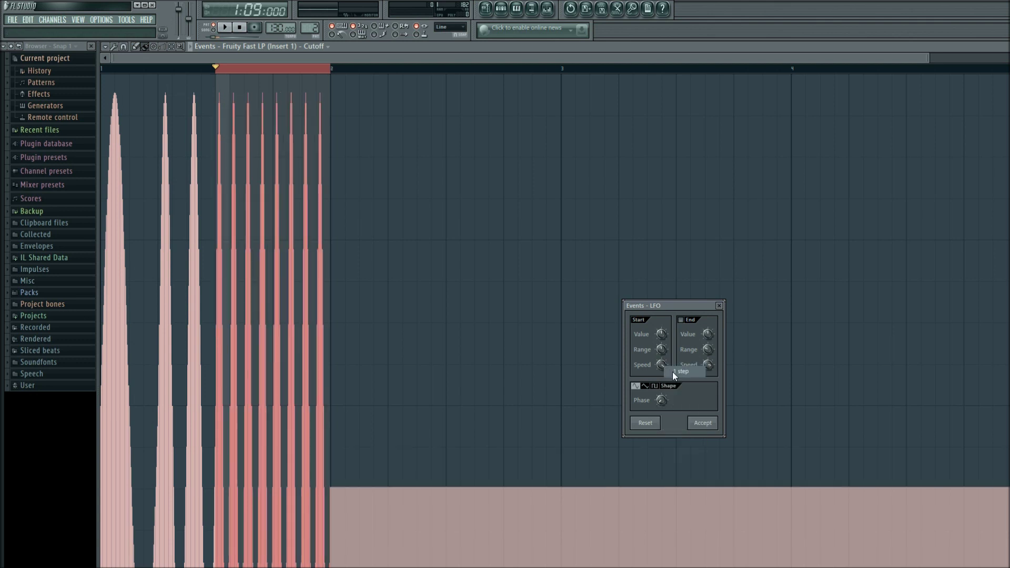
click(714, 426)
drag(333, 68, 220, 69)
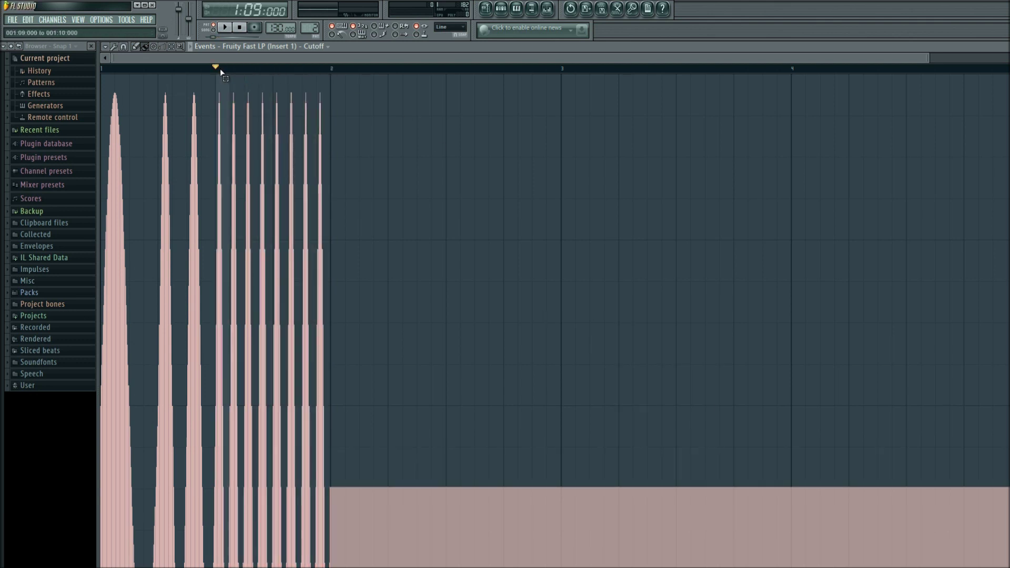
drag(332, 69, 446, 74)
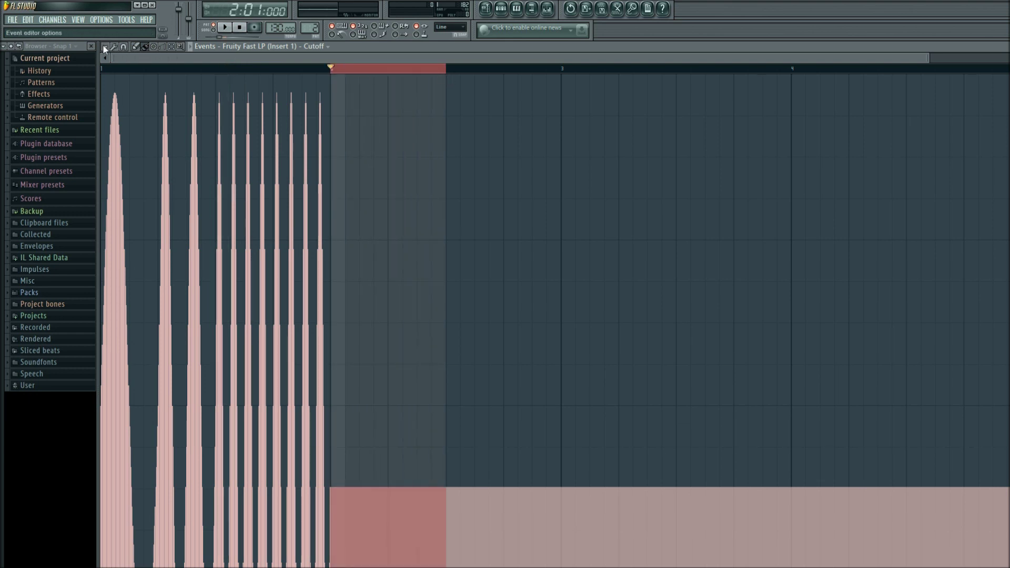
Apply a slower LFO wobble with wider peaks to the start of bar 2.
click(105, 47)
mouse_move(137, 79)
click(194, 91)
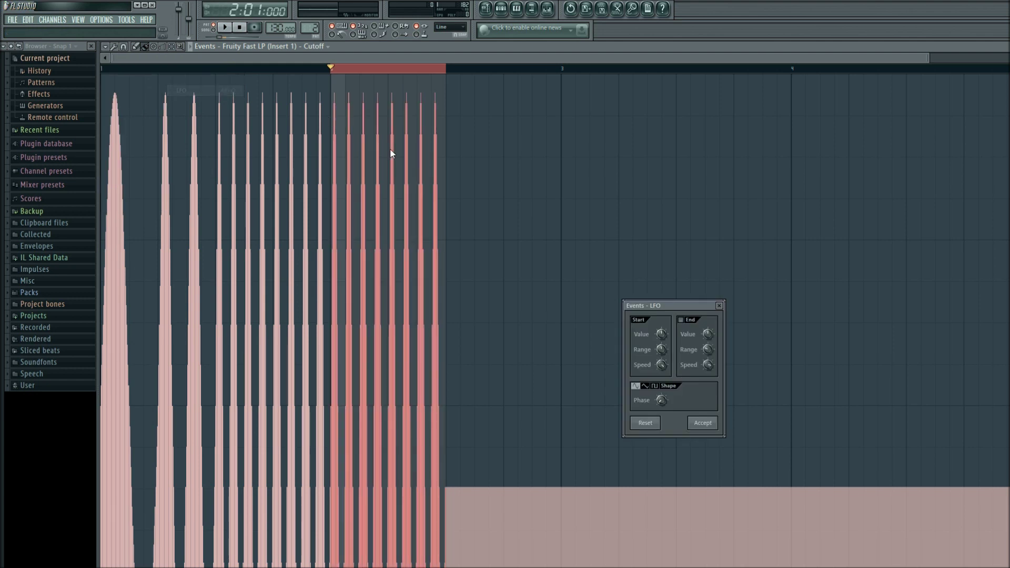
right_click(660, 366)
click(679, 393)
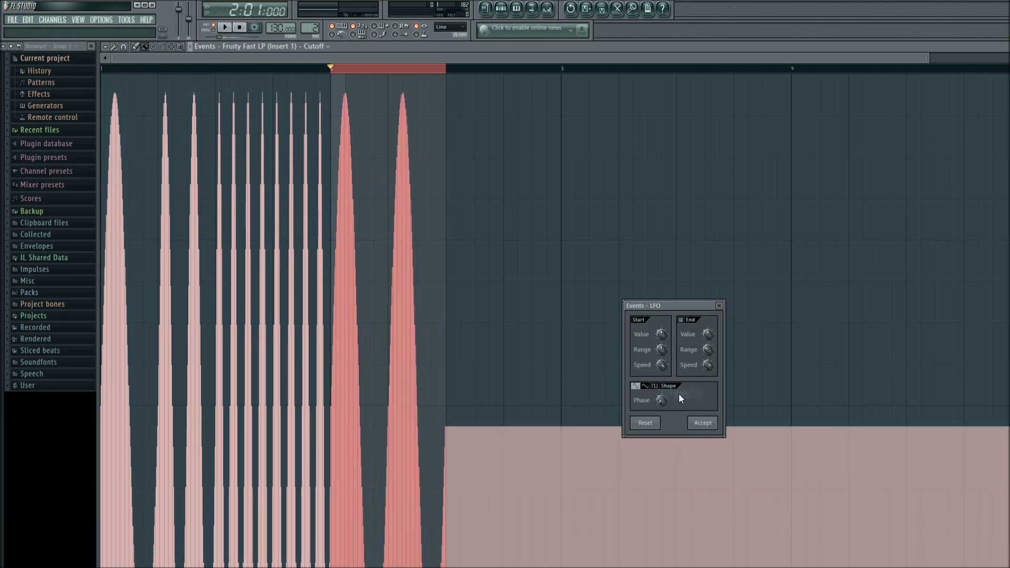
click(703, 423)
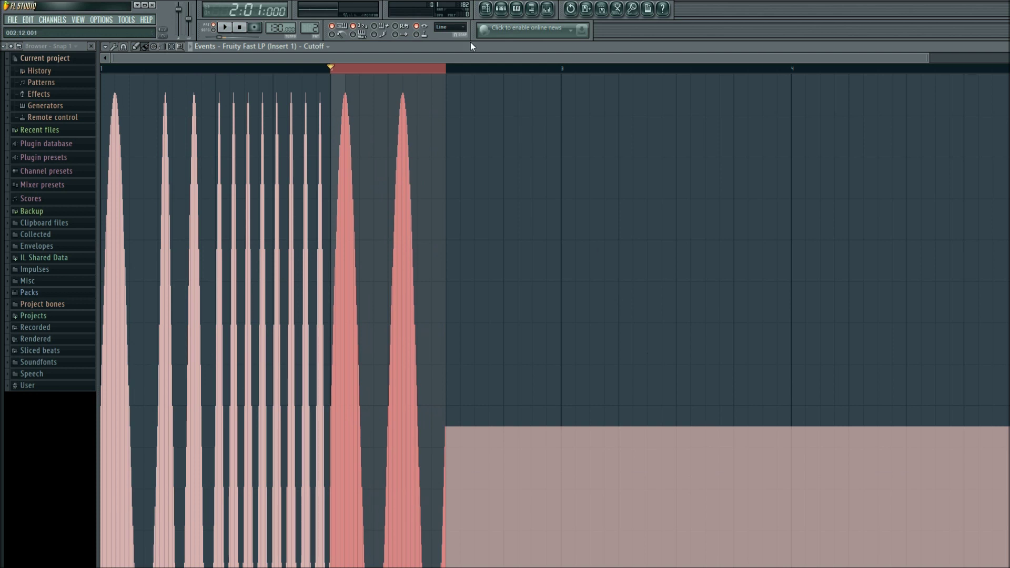
Add a 2-step LFO with four quick peaks to the later stretch of bar 2.
drag(448, 69, 339, 59)
drag(449, 79, 560, 81)
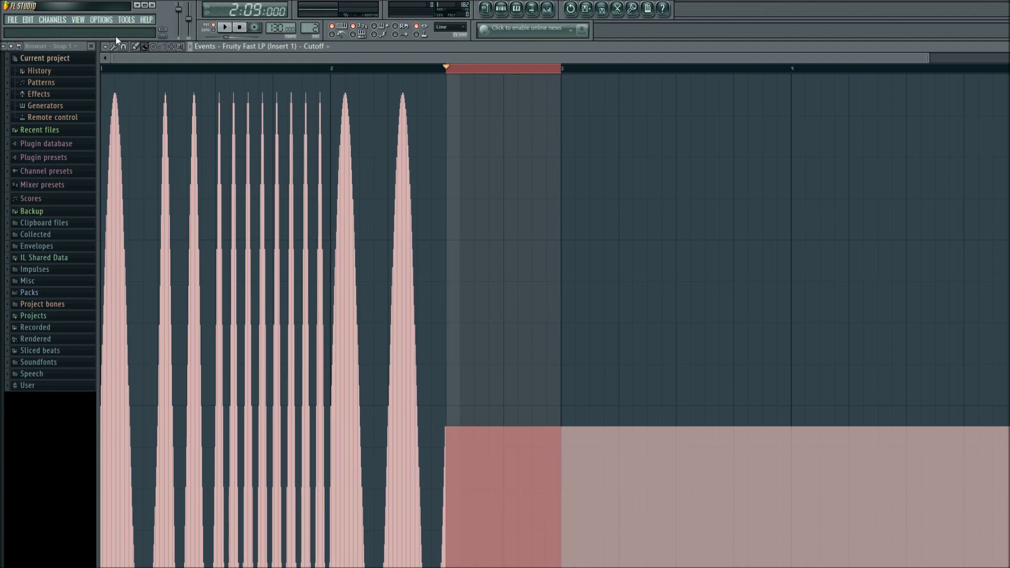
click(106, 46)
mouse_move(120, 80)
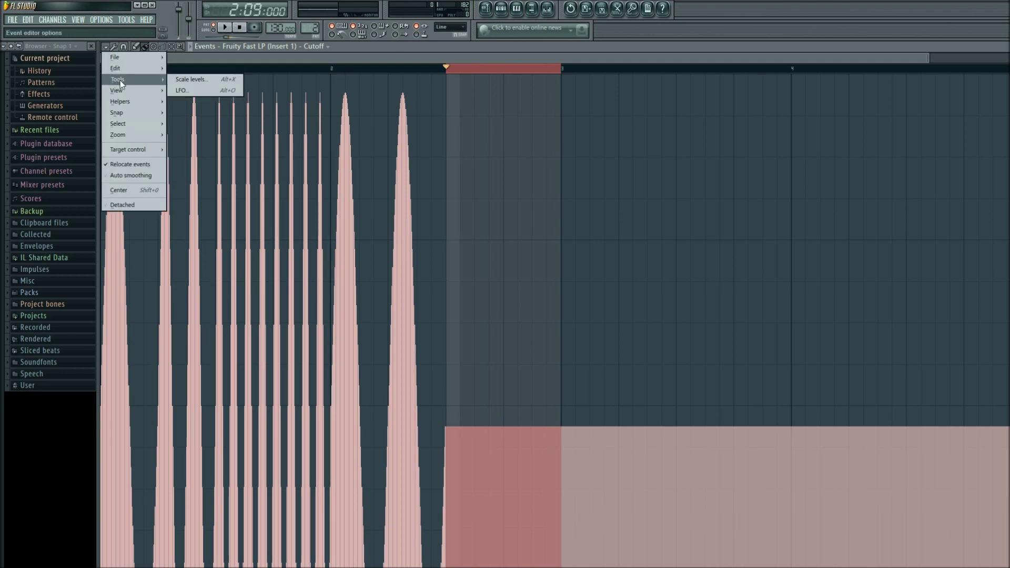
click(192, 88)
right_click(661, 365)
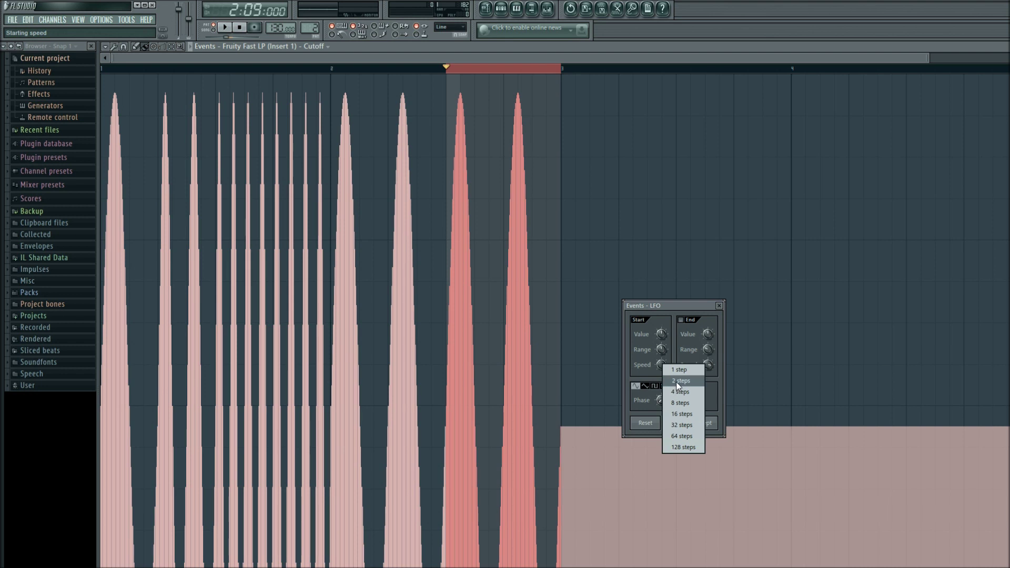
click(679, 381)
click(707, 422)
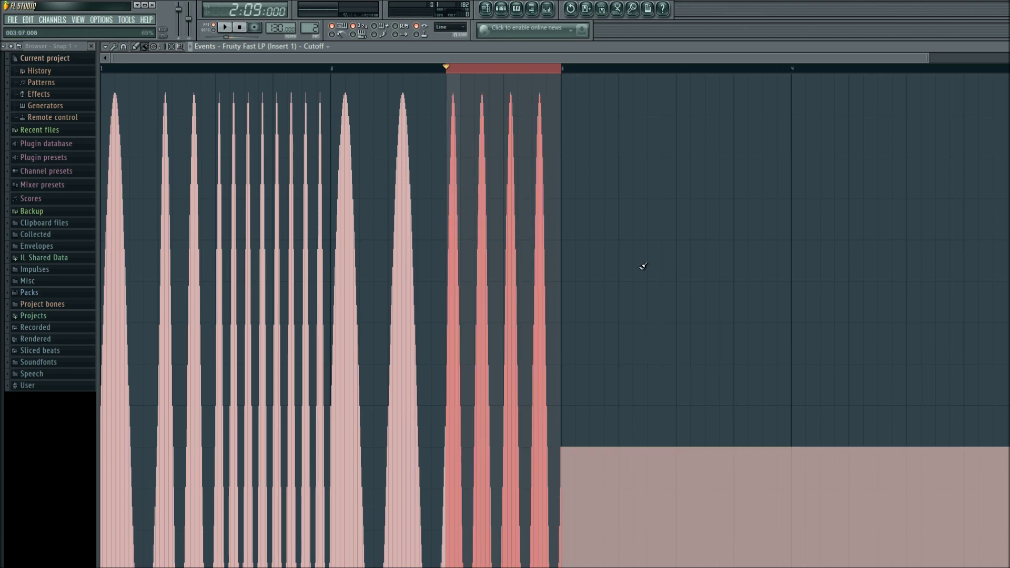
drag(563, 71, 447, 72)
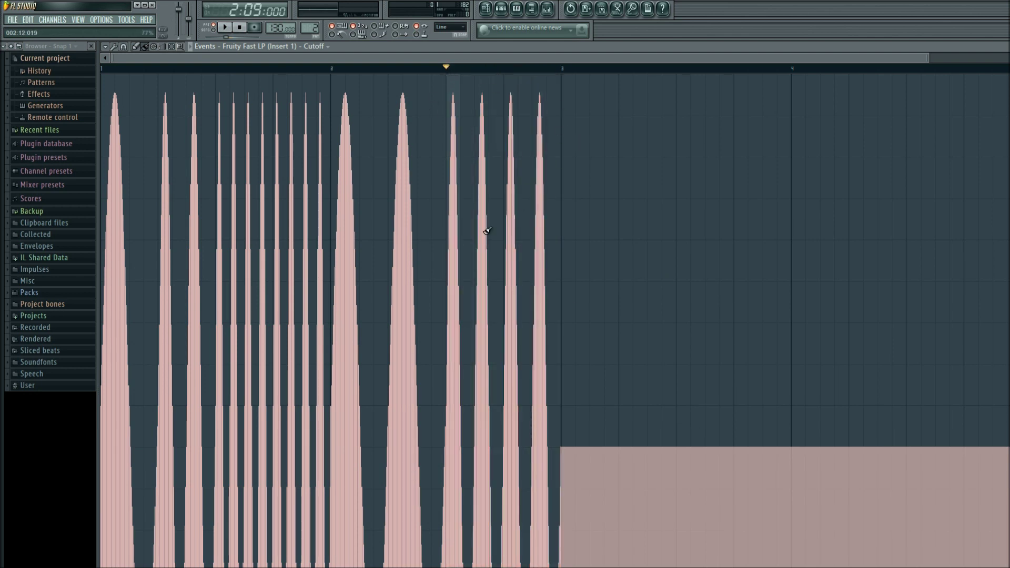
Play the wobble from the start, then redraw bar 3's cutoff as two rising ramps.
click(239, 28)
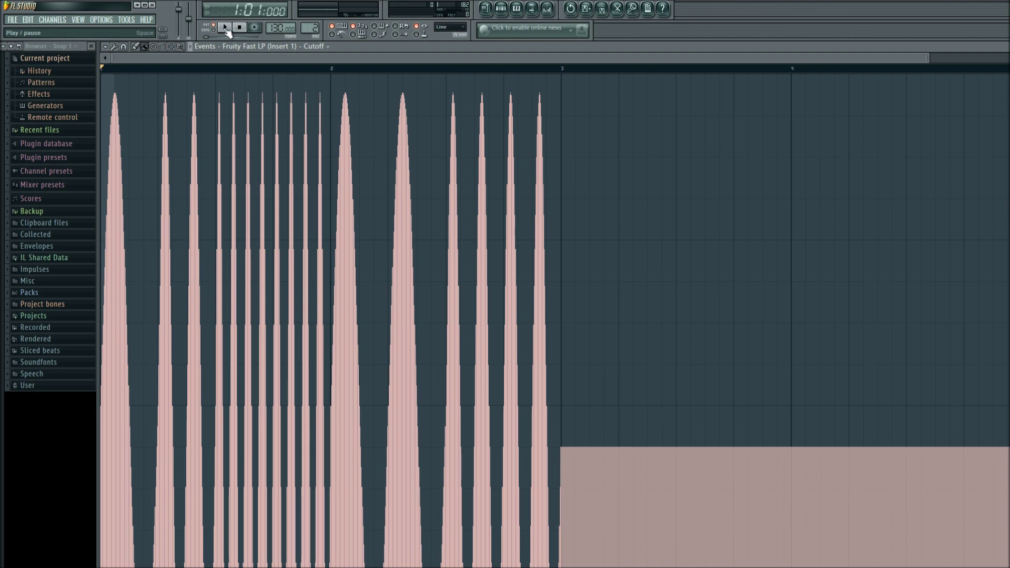
click(226, 29)
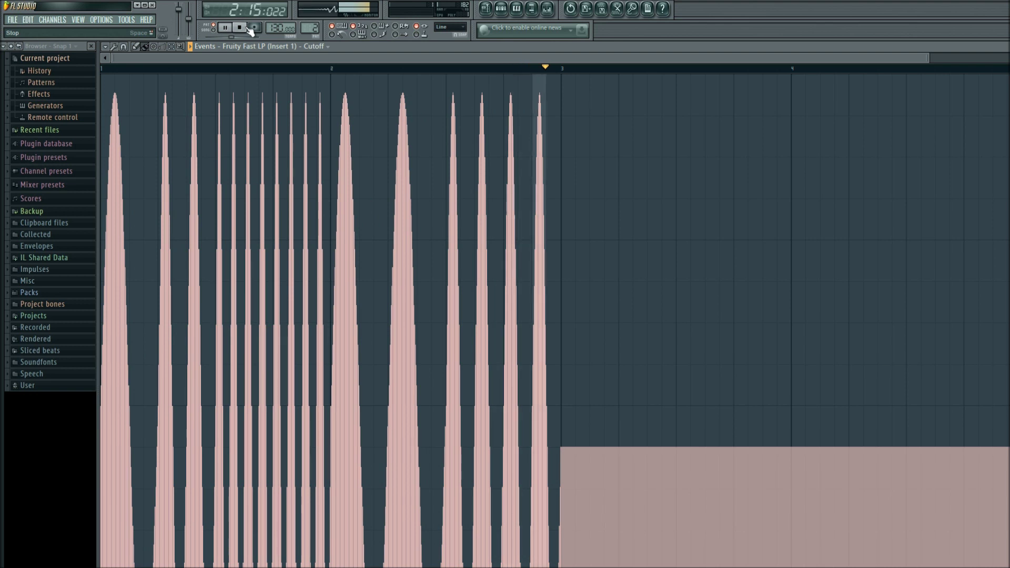
click(247, 28)
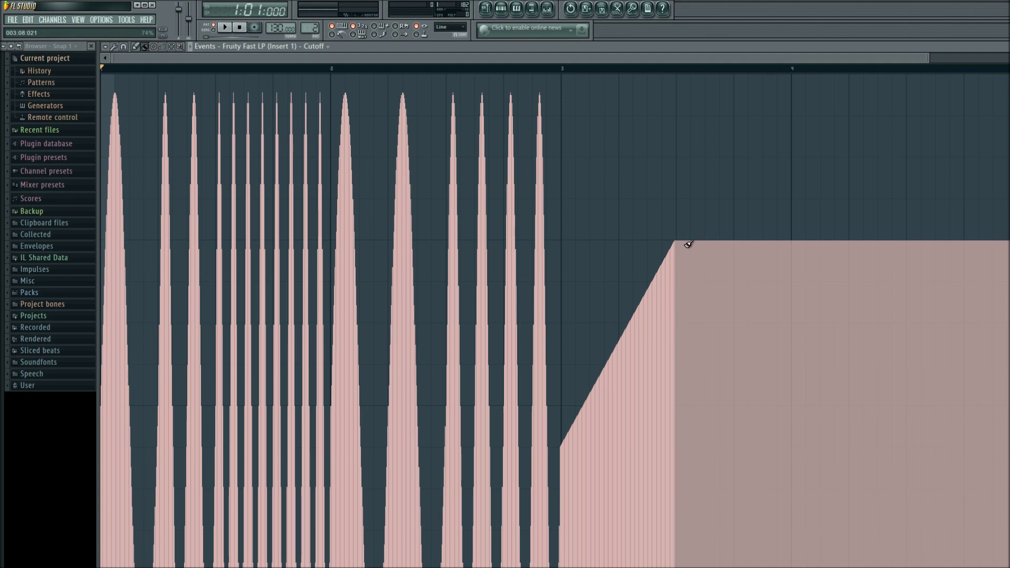
click(679, 364)
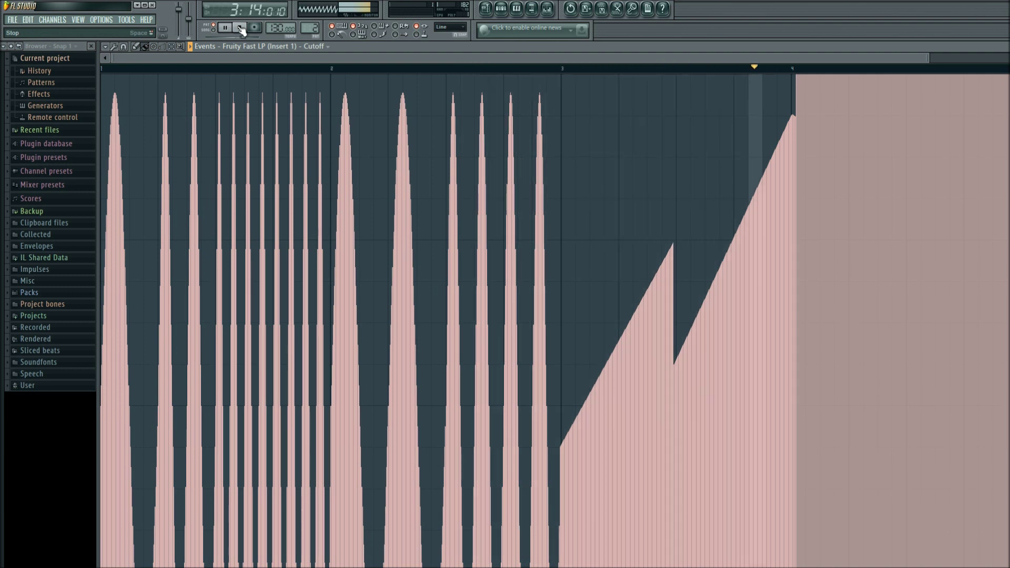
click(241, 28)
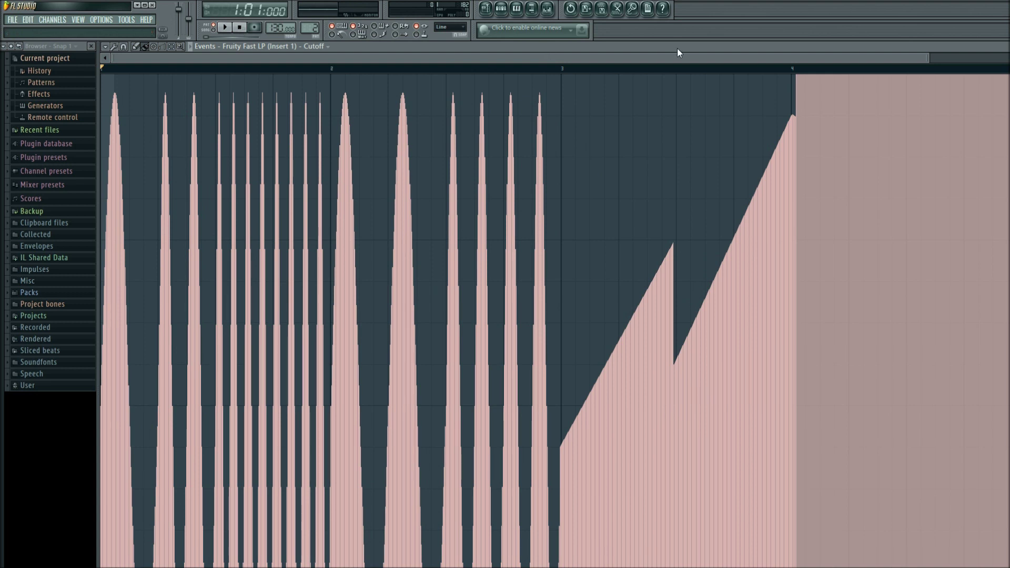
Shape the first half of bar 4 into three wide LFO peaks by tuning Start Speed.
drag(793, 75, 905, 76)
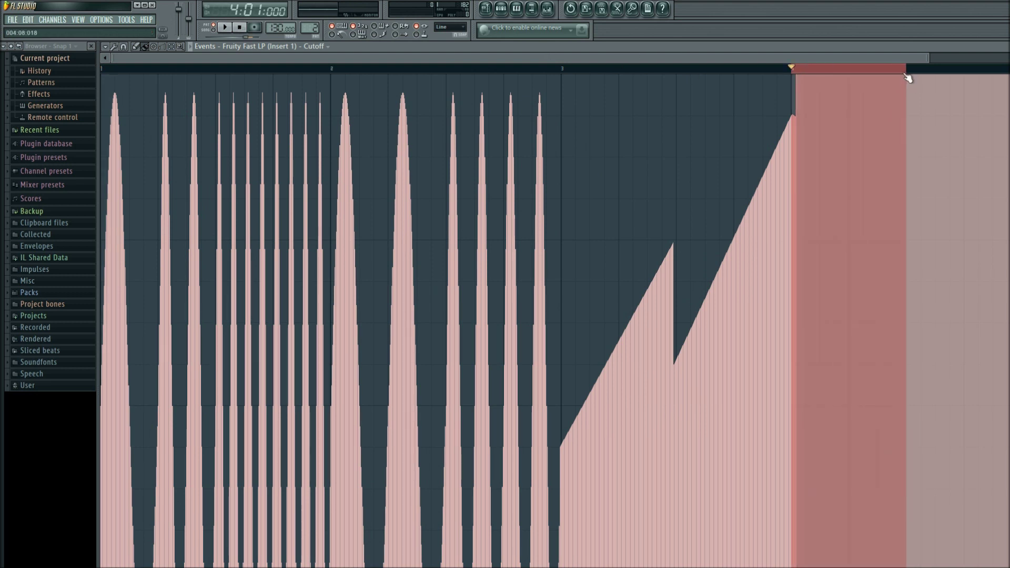
click(105, 47)
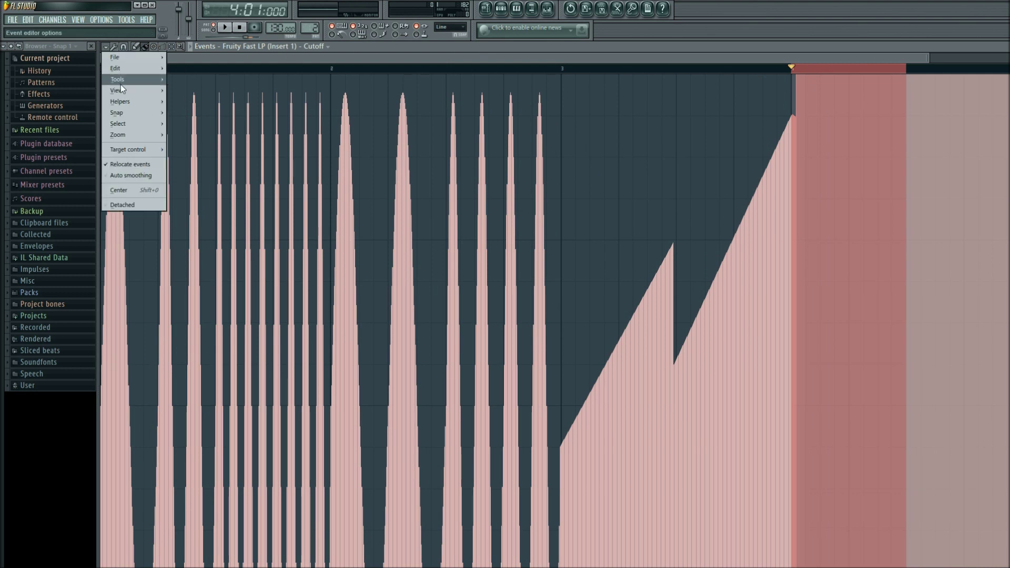
mouse_move(150, 80)
click(205, 91)
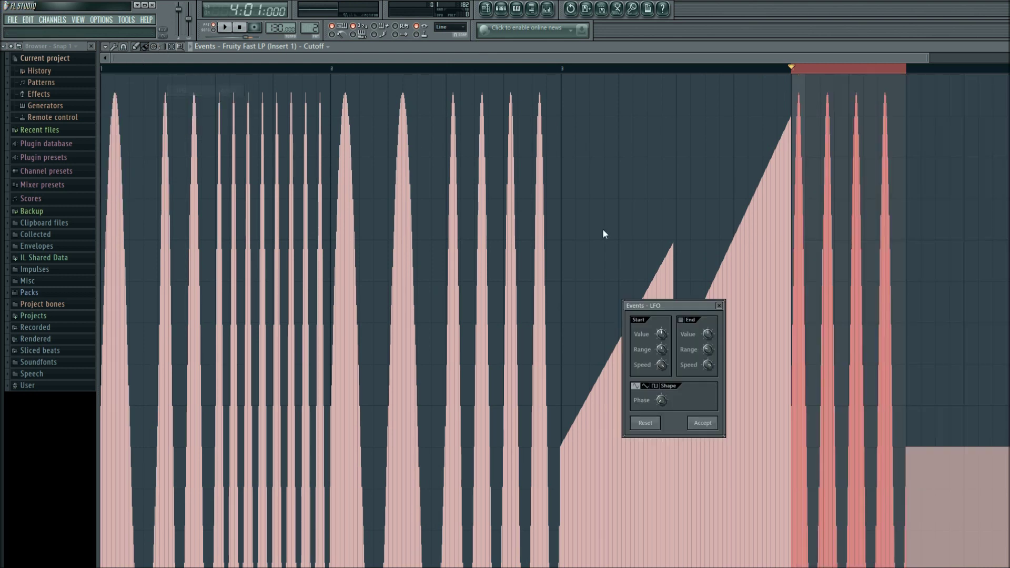
right_click(661, 365)
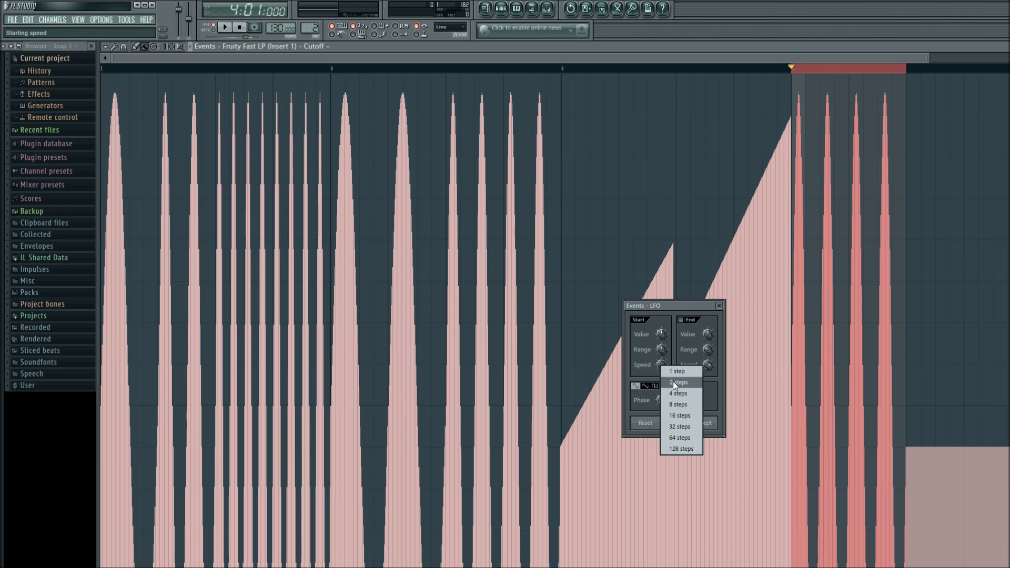
click(674, 381)
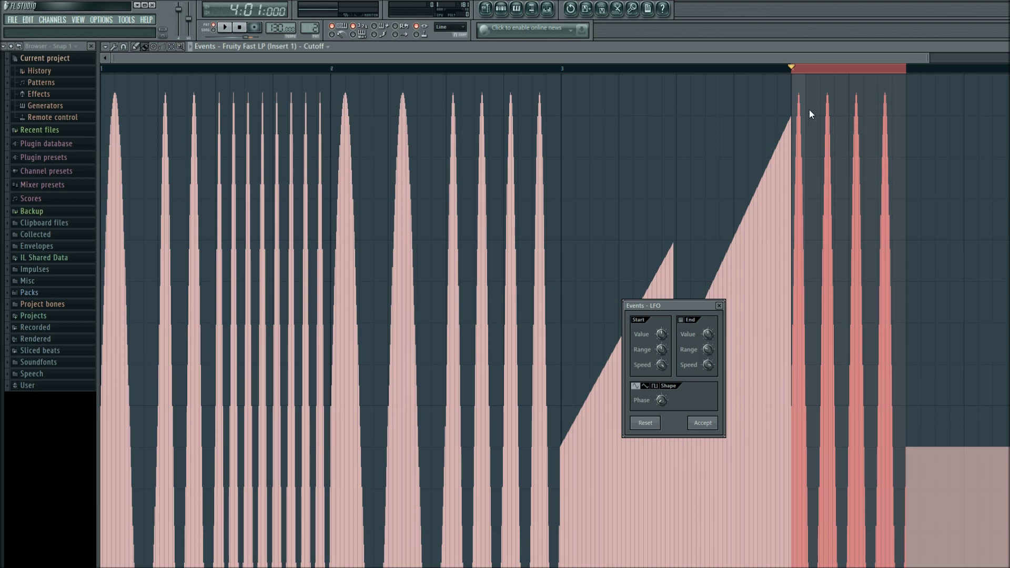
right_click(661, 365)
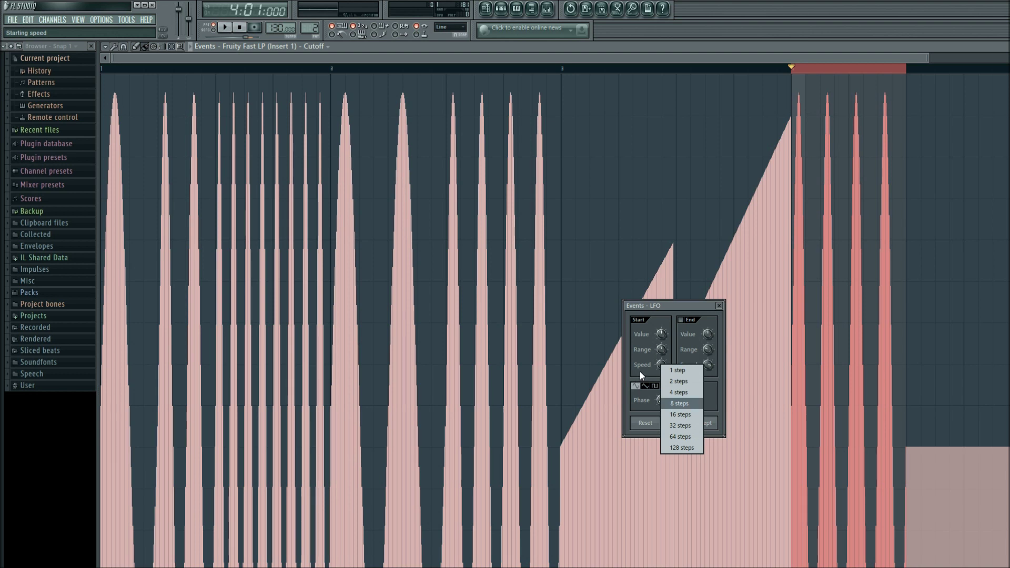
click(662, 367)
drag(661, 364, 661, 375)
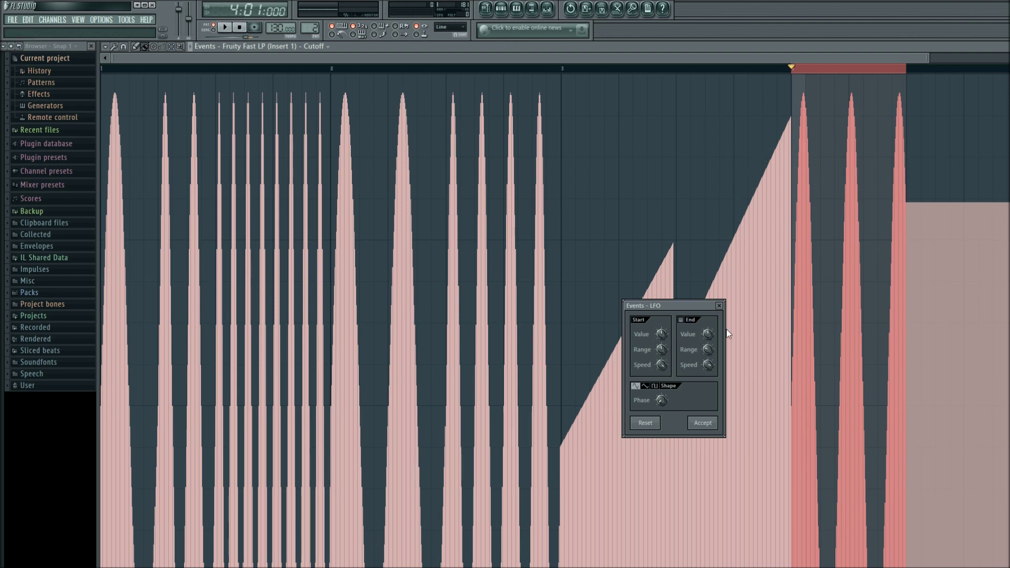
drag(661, 364, 661, 365)
click(705, 423)
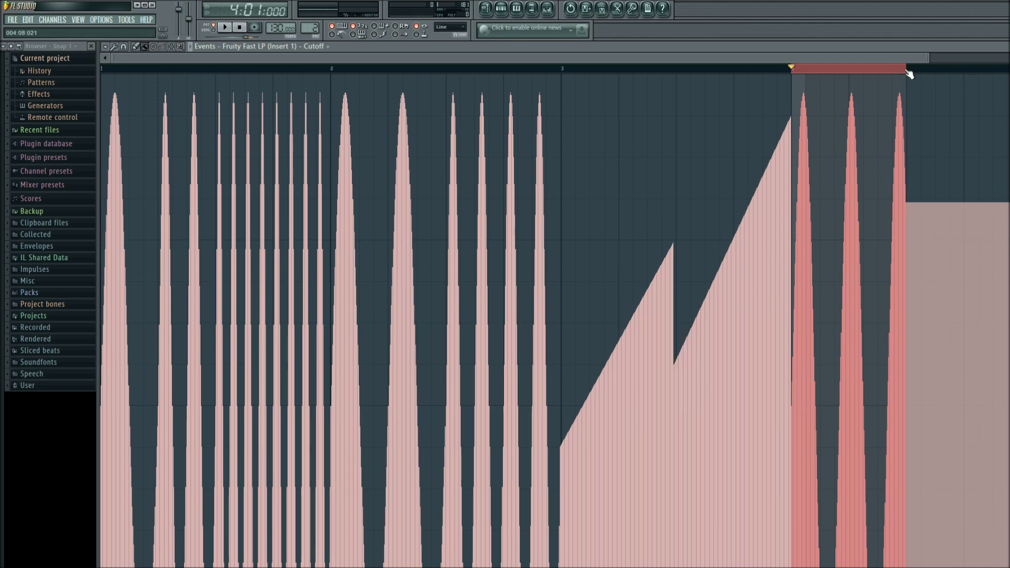
Apply a 1-step LFO of fast narrow peaks to the range starting at 4:09.
click(888, 67)
drag(913, 74, 1009, 76)
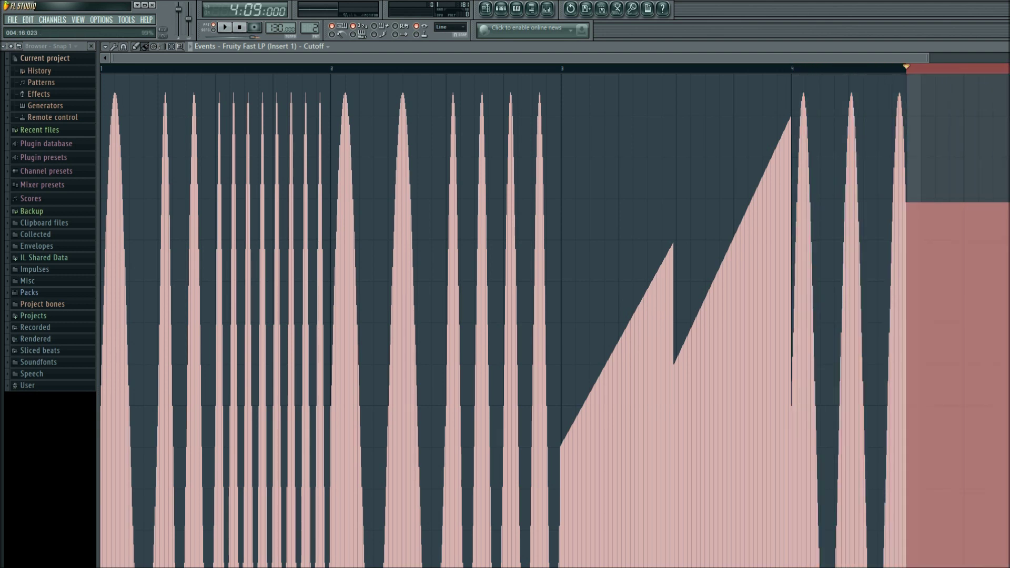
click(106, 46)
mouse_move(123, 79)
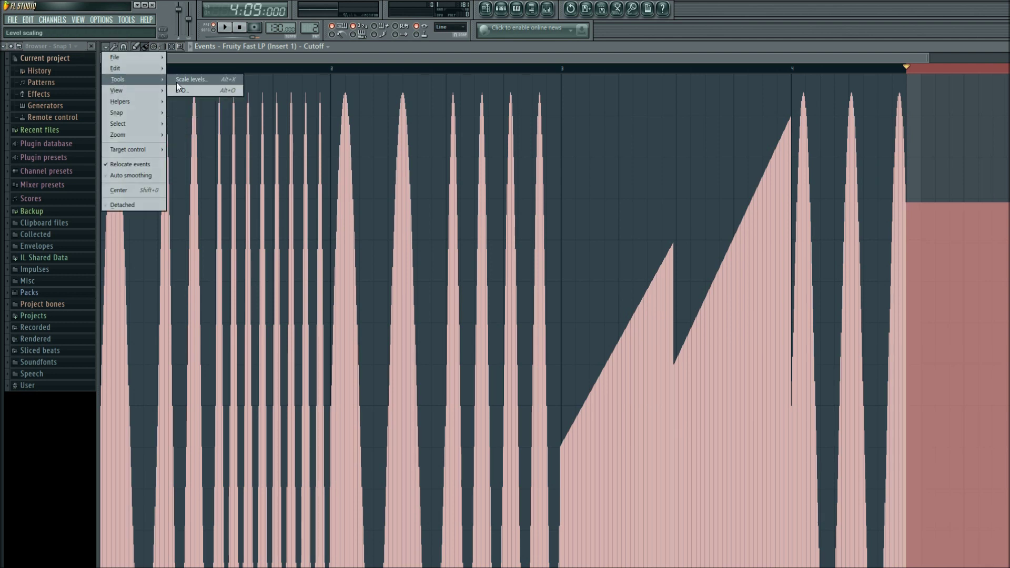
click(192, 91)
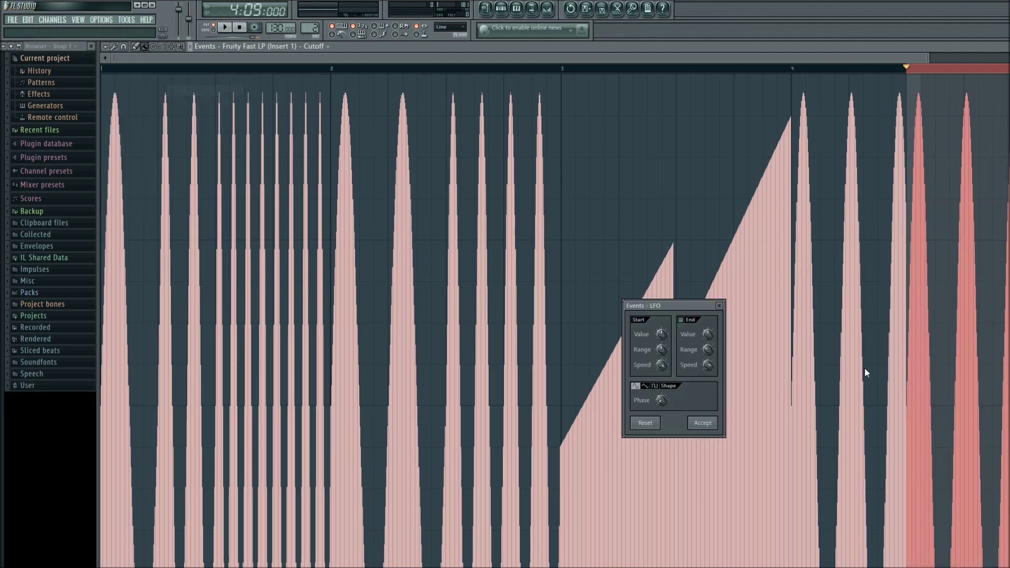
right_click(662, 364)
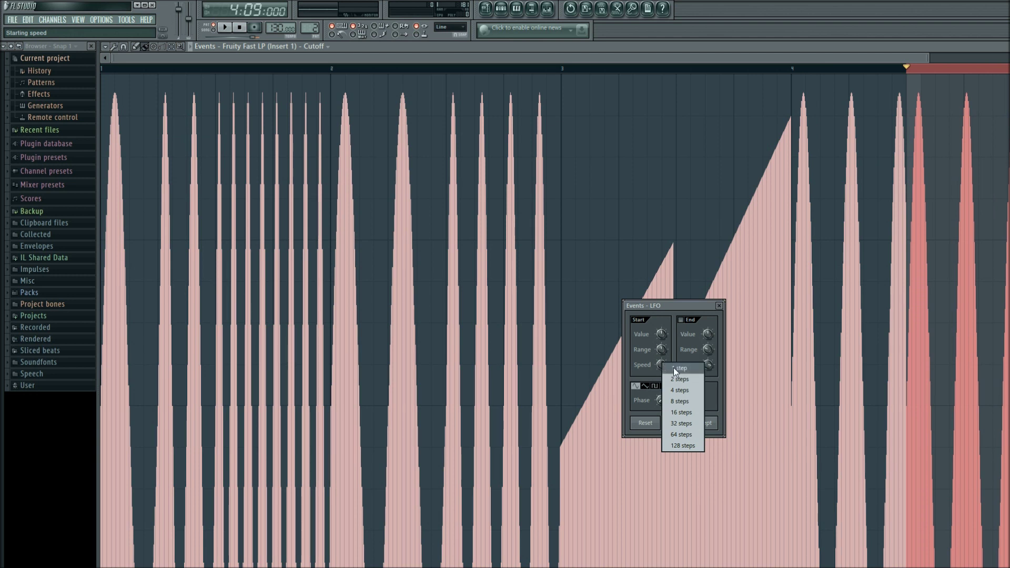
click(677, 368)
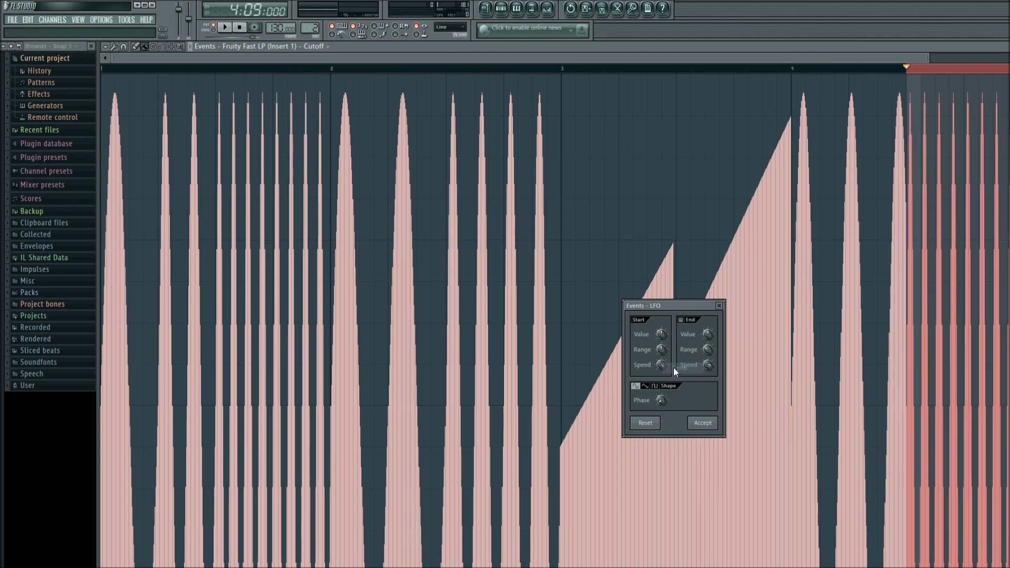
click(704, 422)
Replace 4:09–4:12 with a single wide LFO swell by lowering Start Speed.
drag(906, 69, 965, 72)
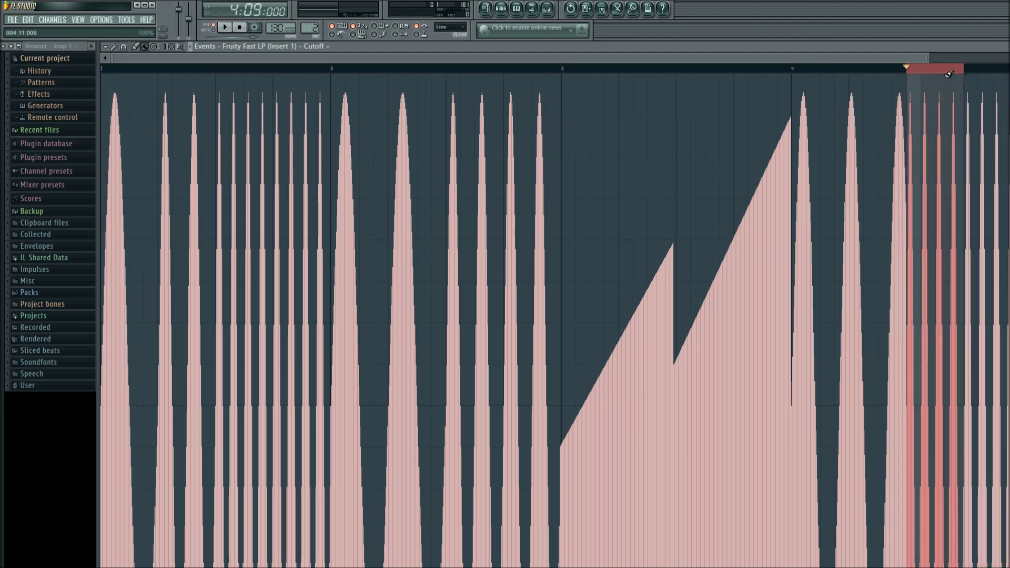
click(105, 46)
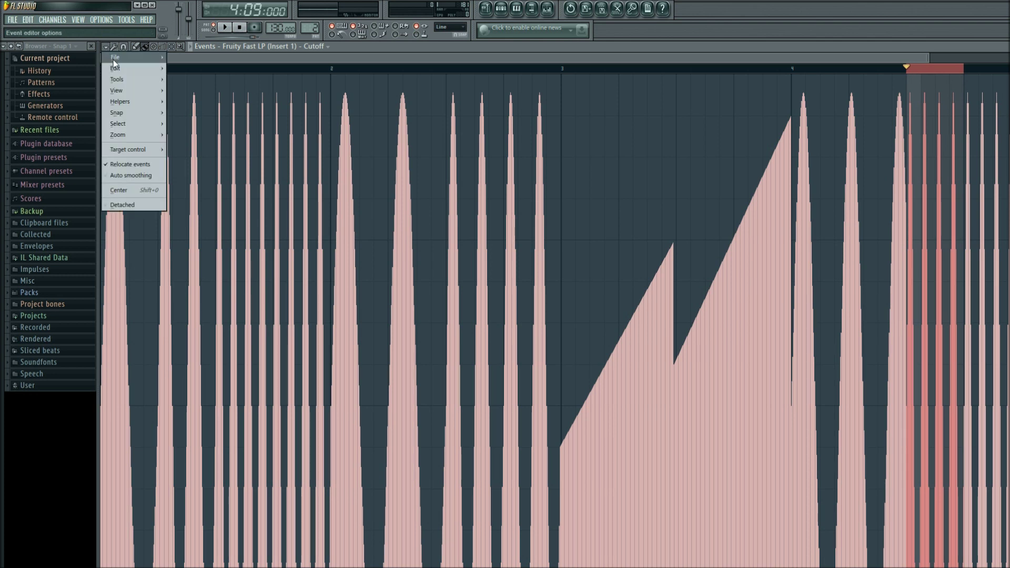
mouse_move(125, 79)
click(179, 90)
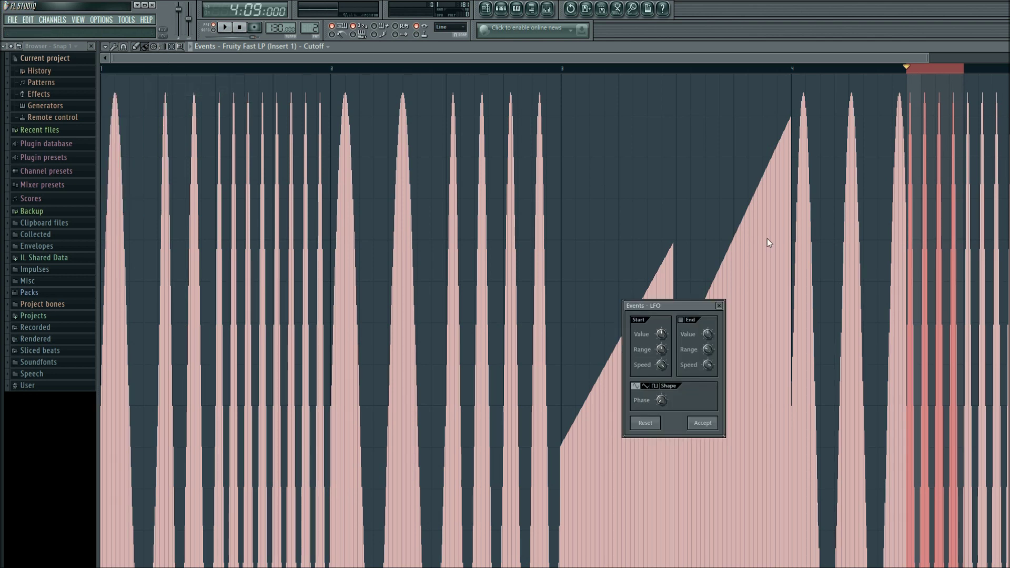
drag(662, 365, 661, 378)
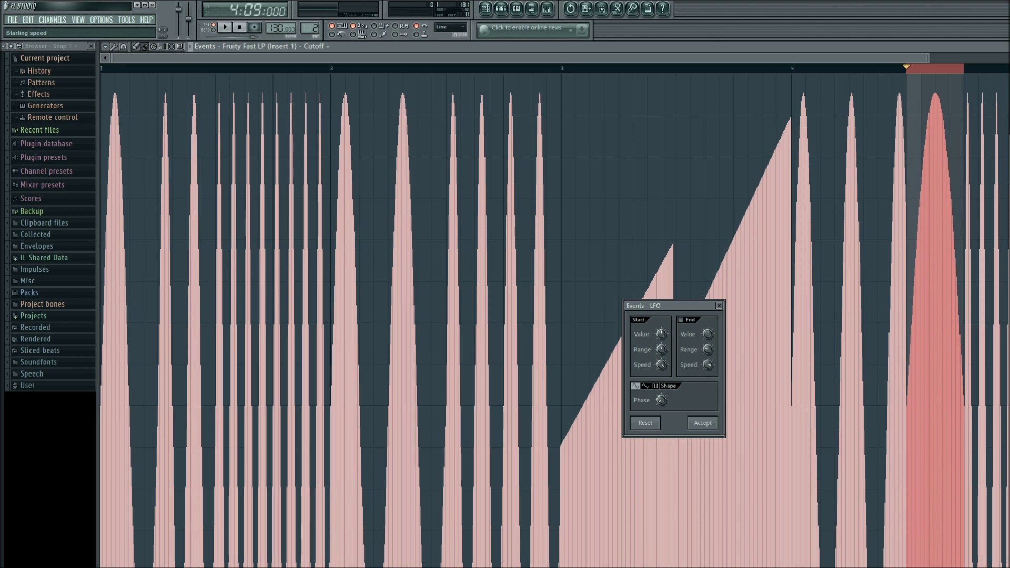
drag(662, 378, 662, 374)
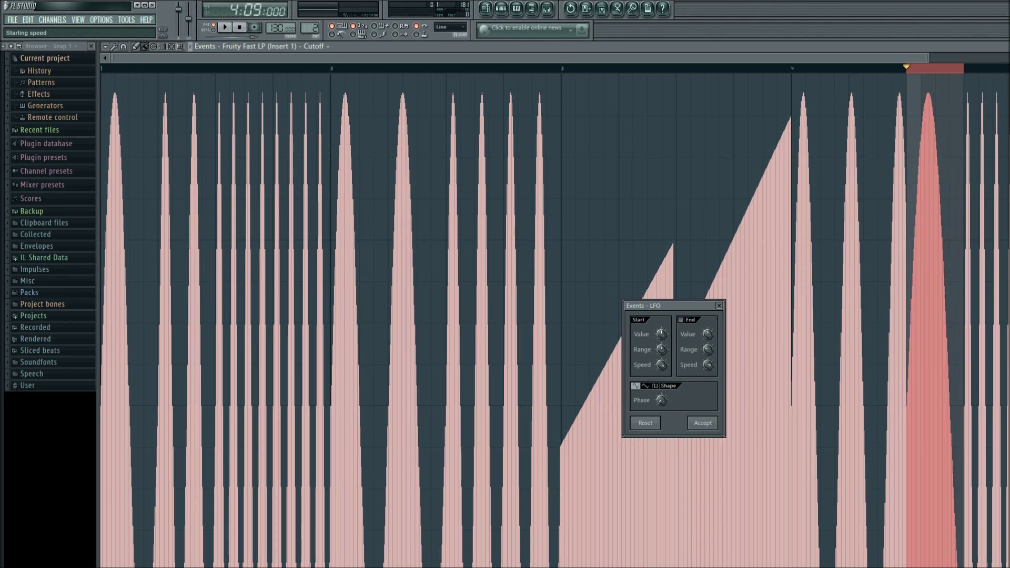
click(703, 422)
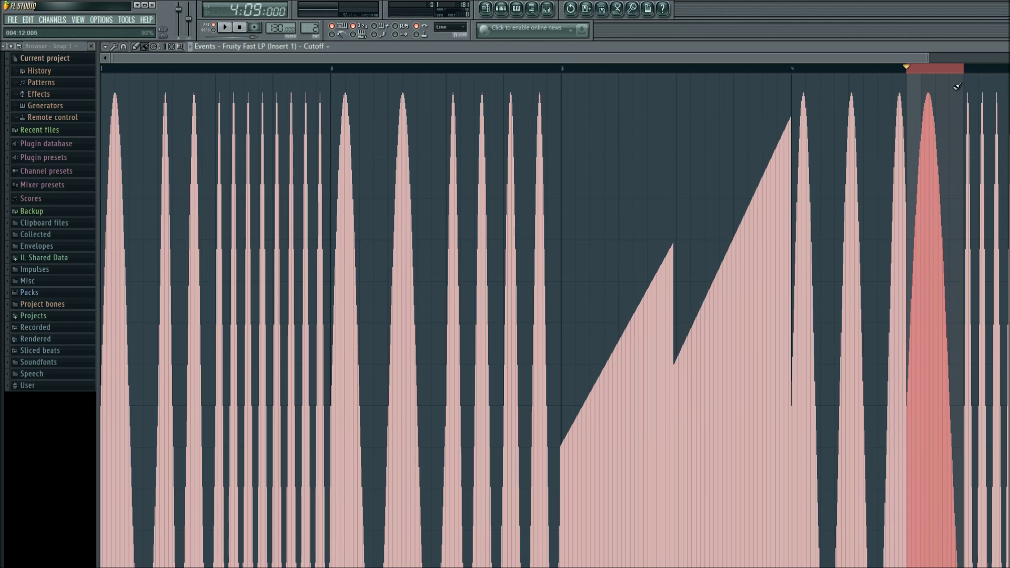
click(968, 72)
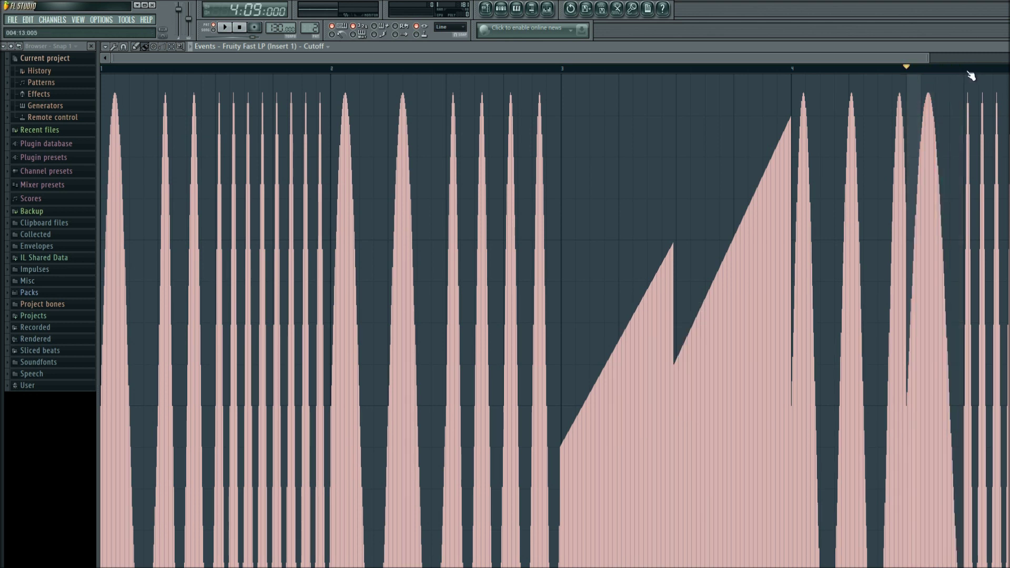
Apply a faster LFO wobble with raised Start Speed from 4:13 to bar 5.
drag(973, 74, 1009, 73)
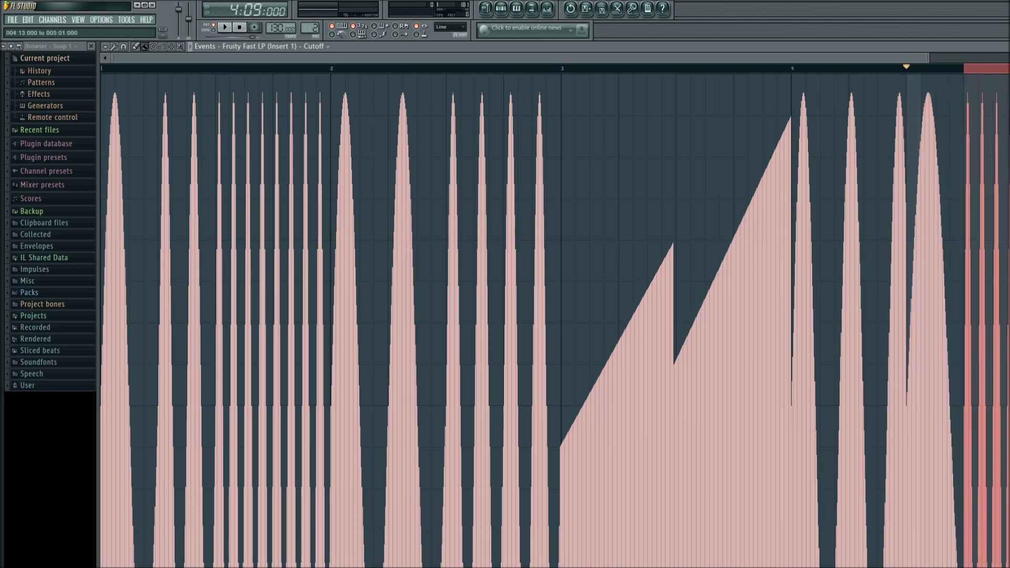
click(106, 47)
mouse_move(121, 78)
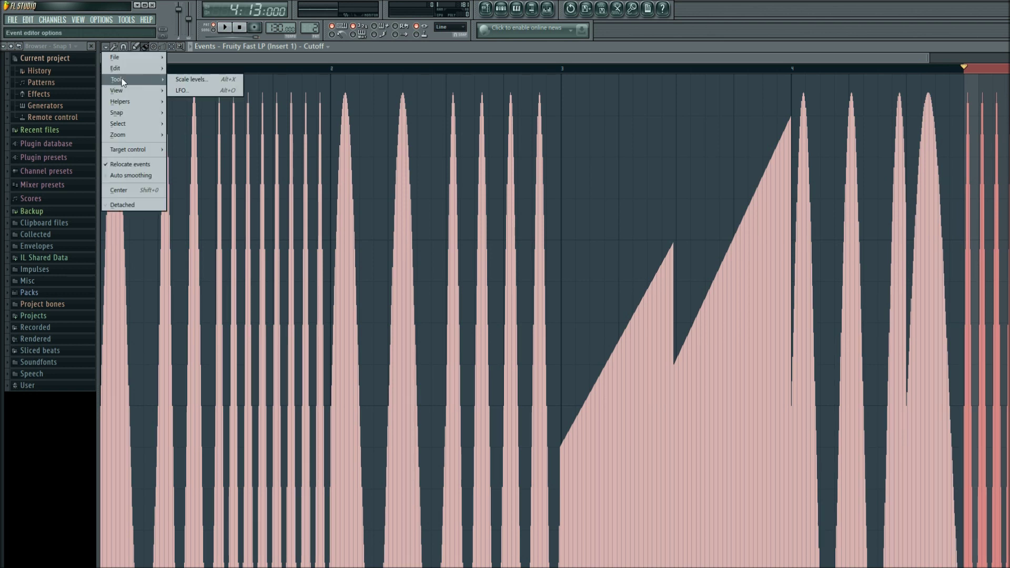
click(181, 88)
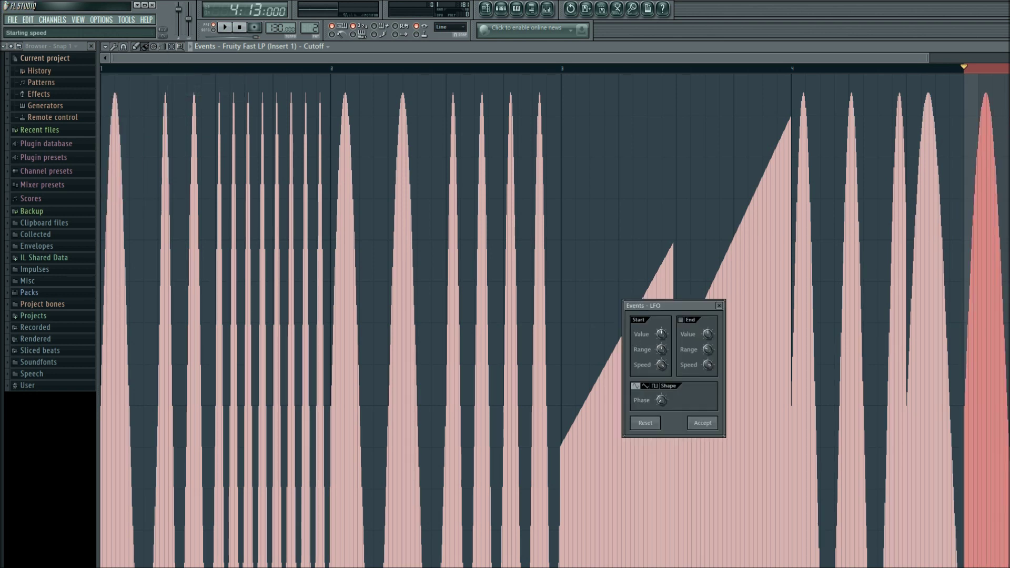
drag(661, 365, 661, 342)
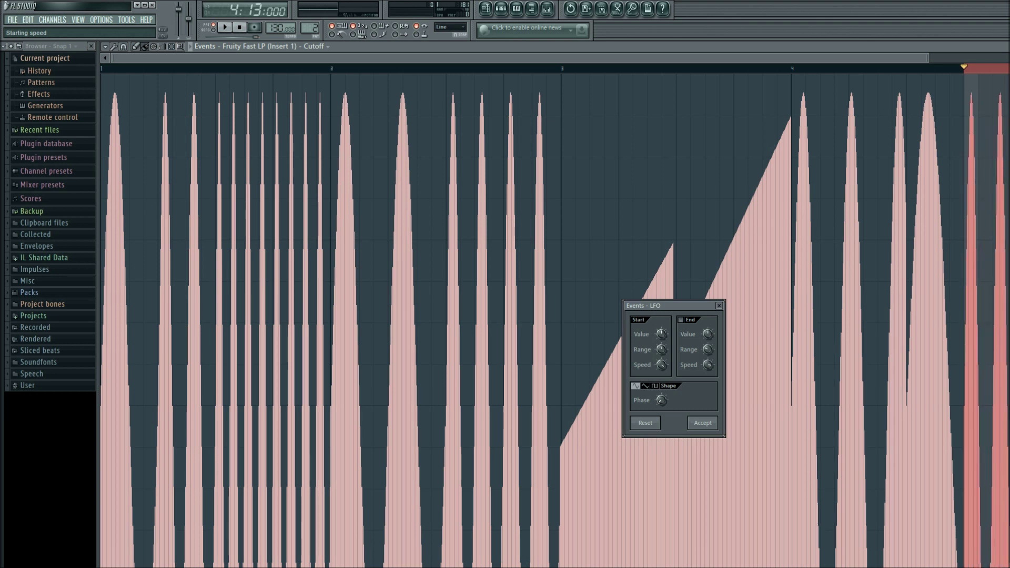
drag(661, 342, 661, 339)
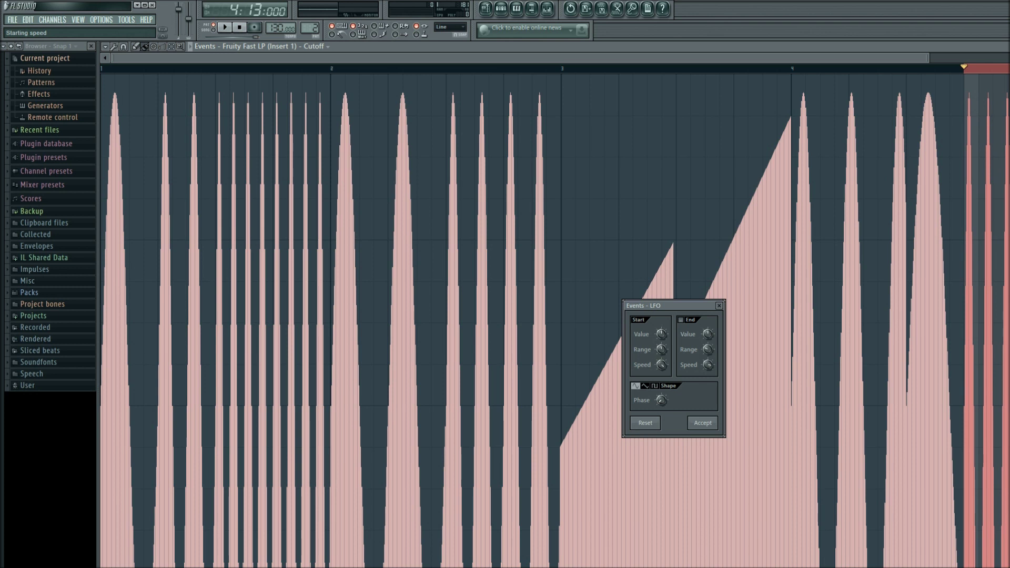
click(702, 423)
Reapply the LFO on 4:13–5:01 with a new Start Speed step length.
click(241, 30)
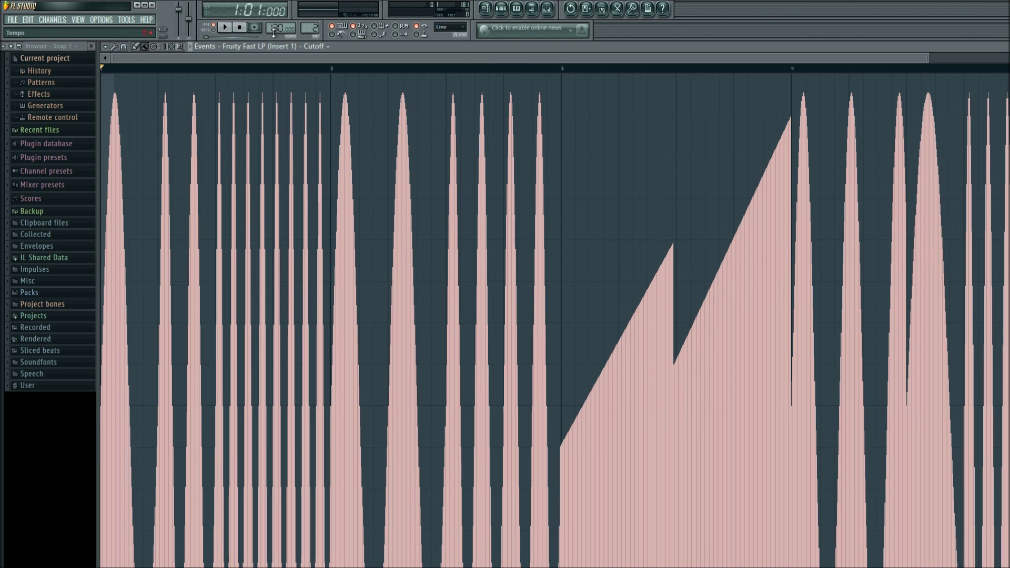
scroll(274, 27, up, 6)
key(alt+o)
click(669, 384)
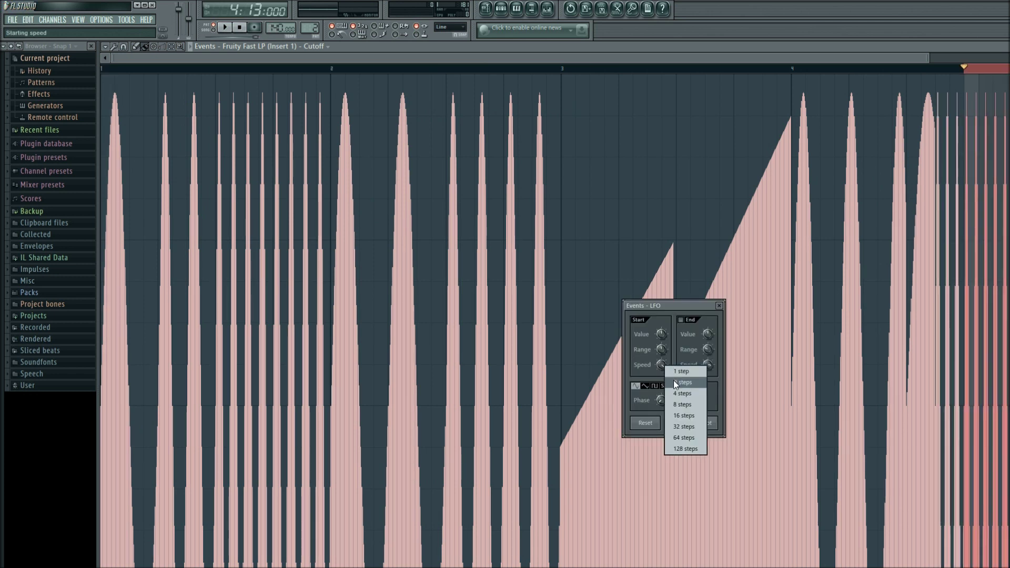
click(678, 382)
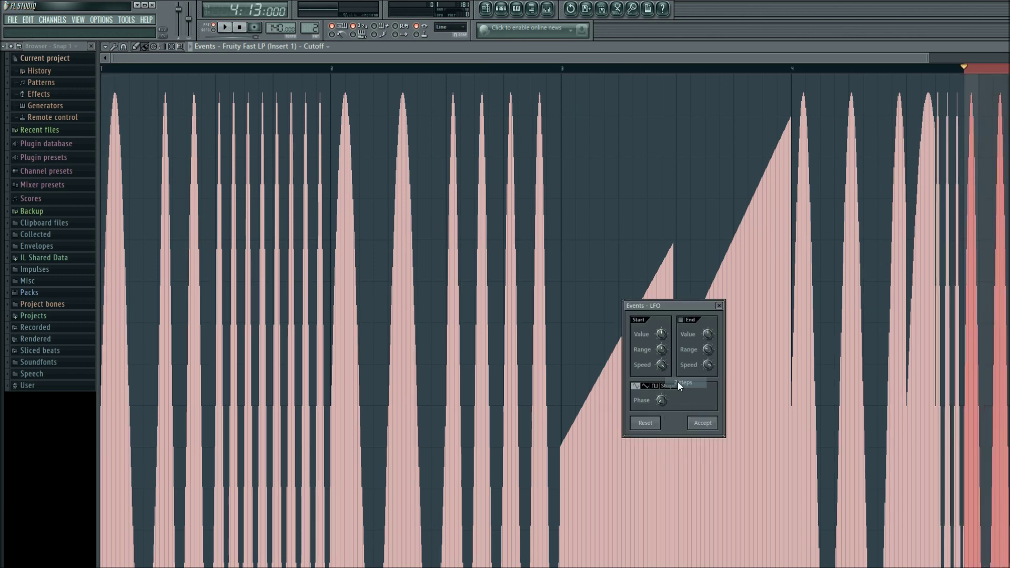
click(702, 423)
Reapply the LFO to the short range at 4:09 for narrower peaks, then play it back.
drag(907, 69, 936, 68)
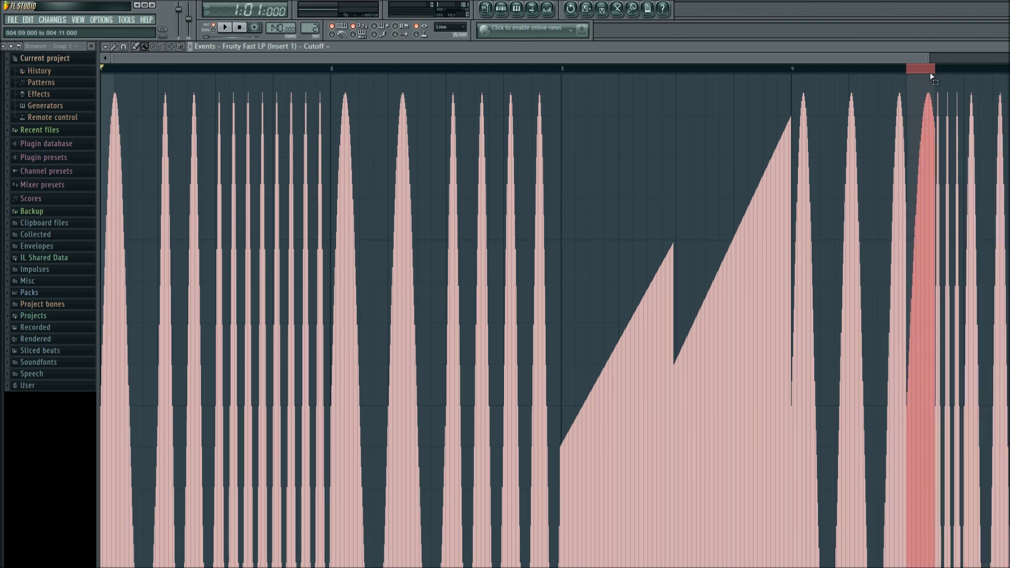
click(105, 46)
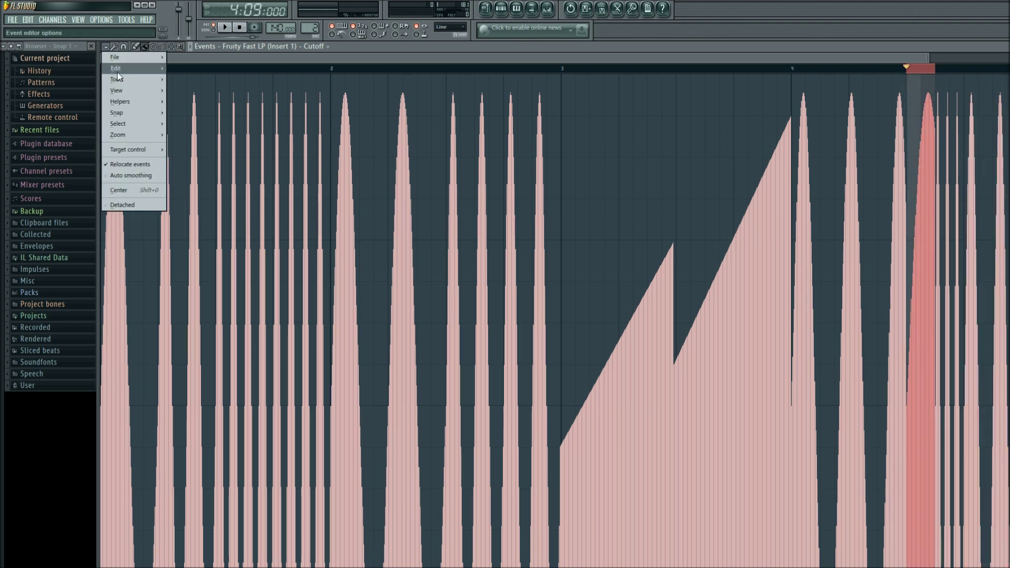
click(180, 90)
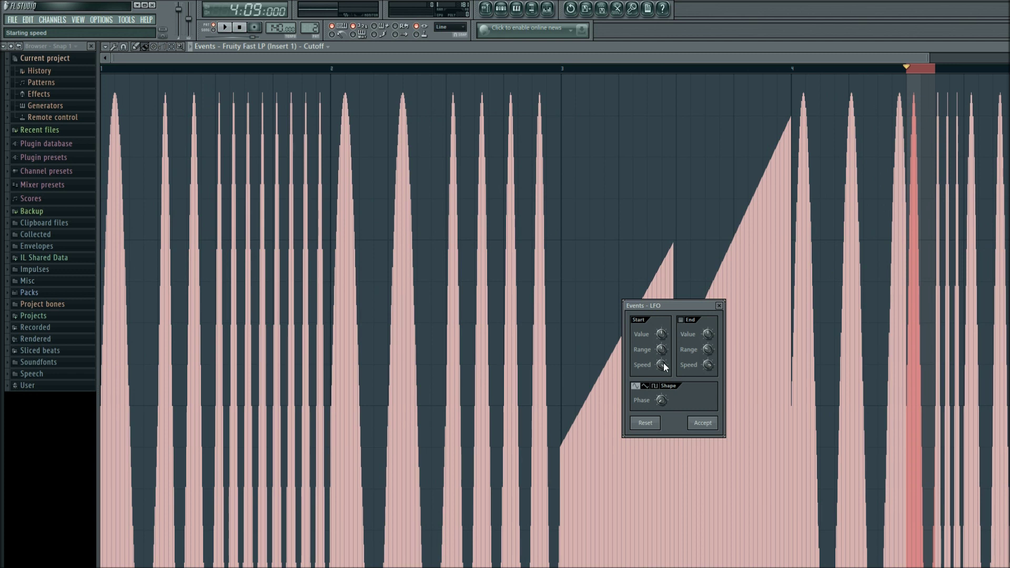
click(703, 423)
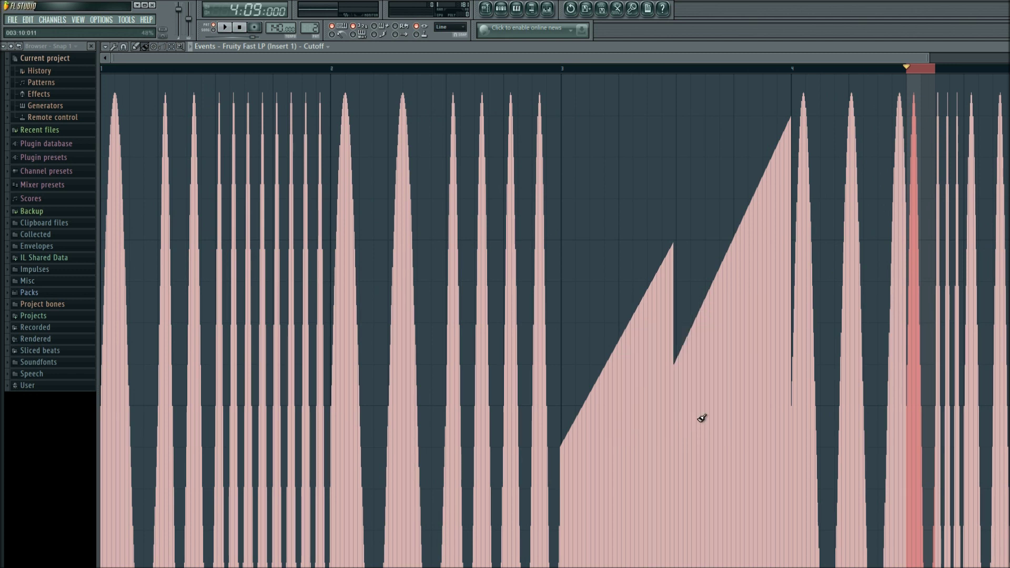
click(908, 68)
click(225, 27)
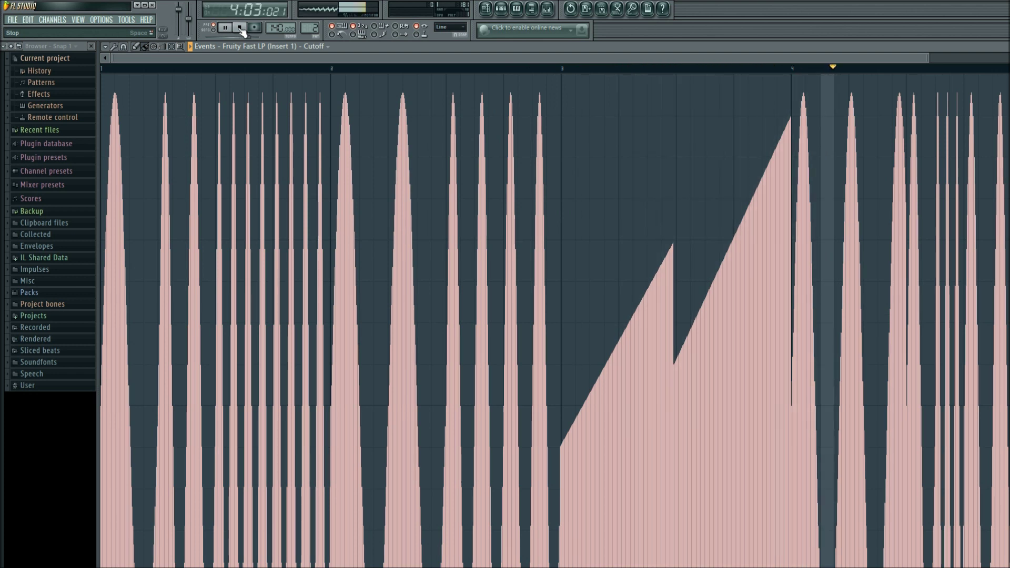
click(241, 30)
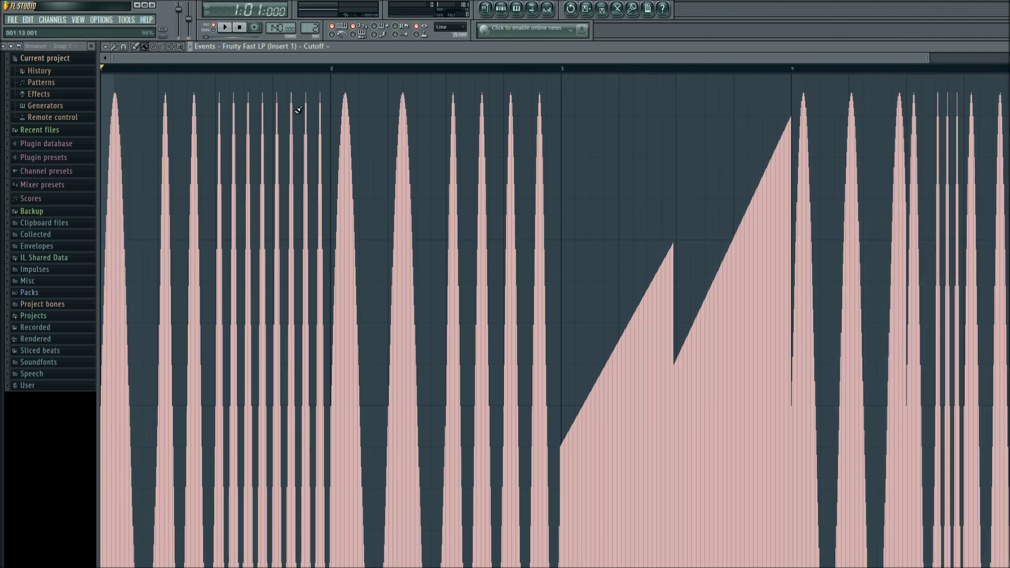
In the playlist, paint a Pattern 2 clip at bar 1 of Track 1.
click(487, 8)
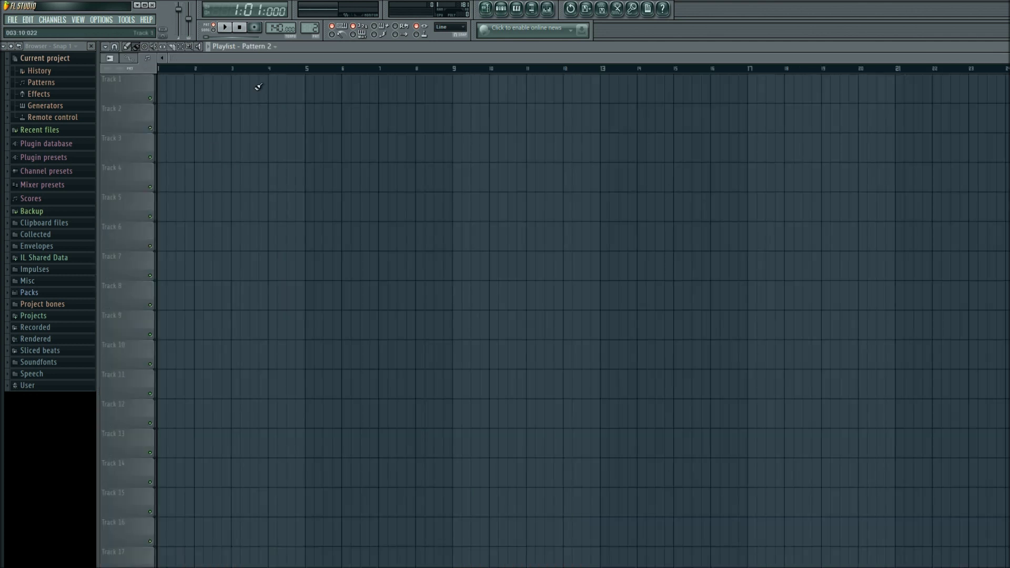
click(226, 28)
click(240, 28)
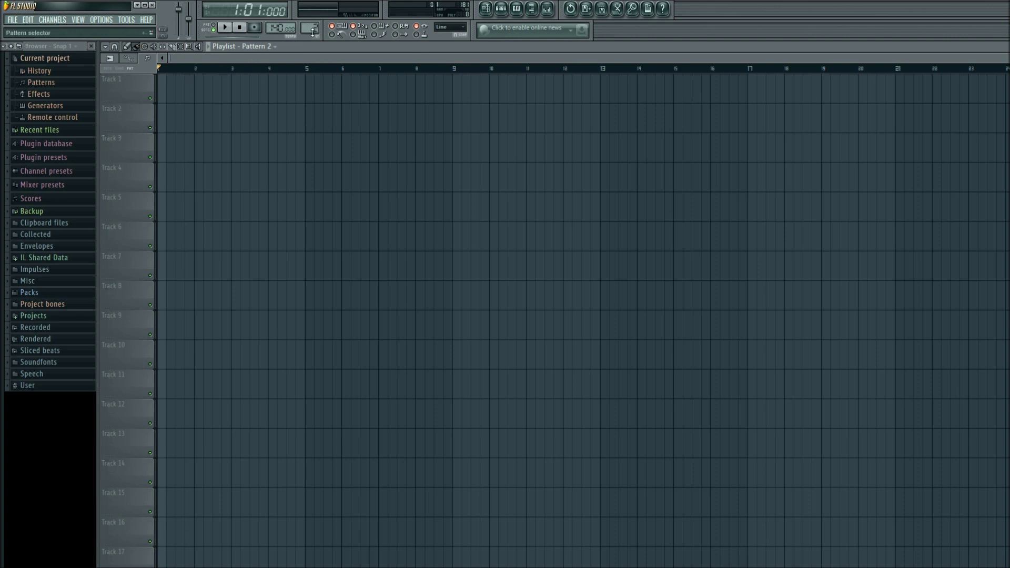
click(163, 88)
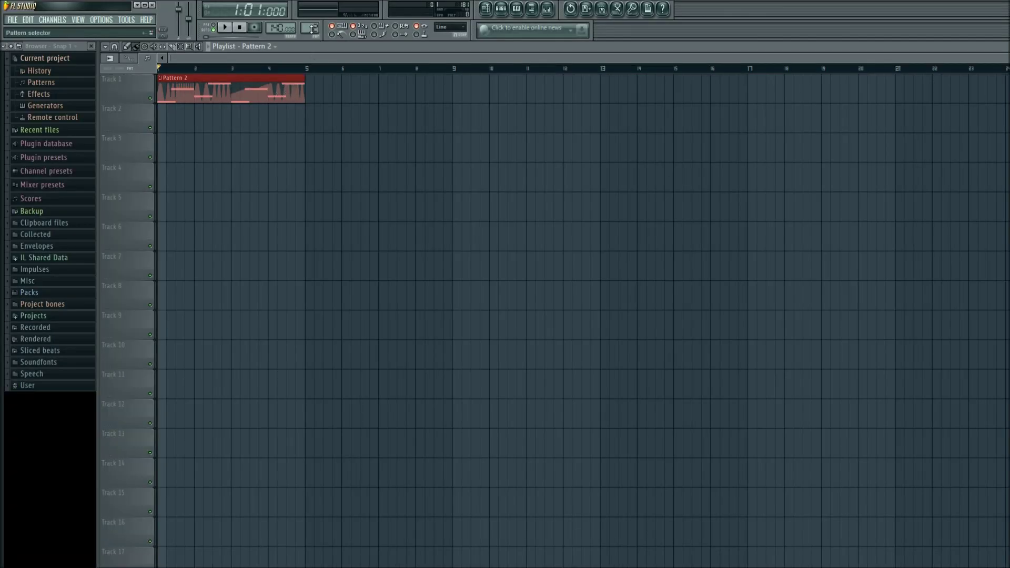
Paint Pattern 1 beat clips along Track 2 from bar 1 to bar 5 and audition the arrangement.
scroll(340, 0, up, 1)
drag(165, 118, 280, 118)
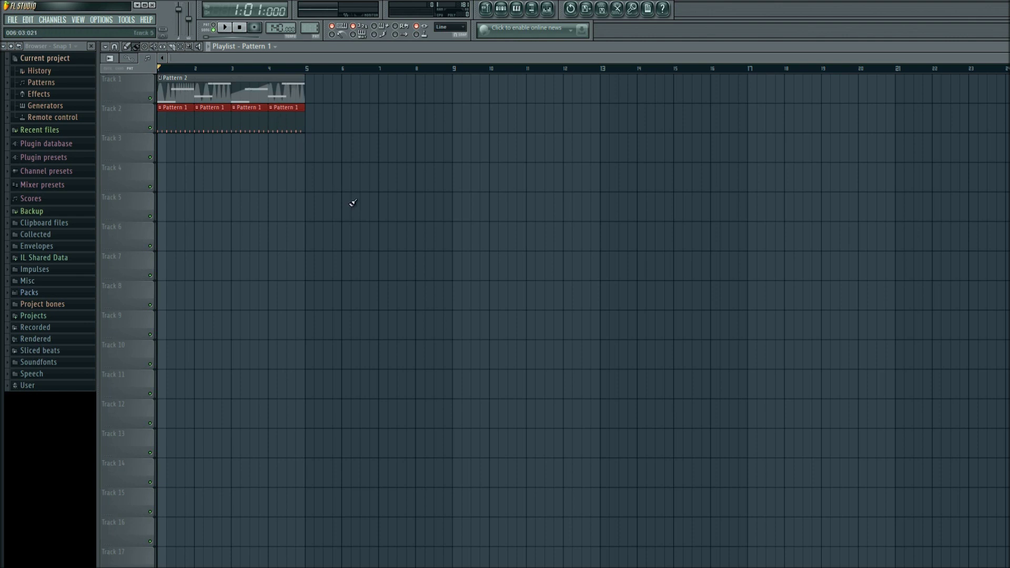
click(226, 28)
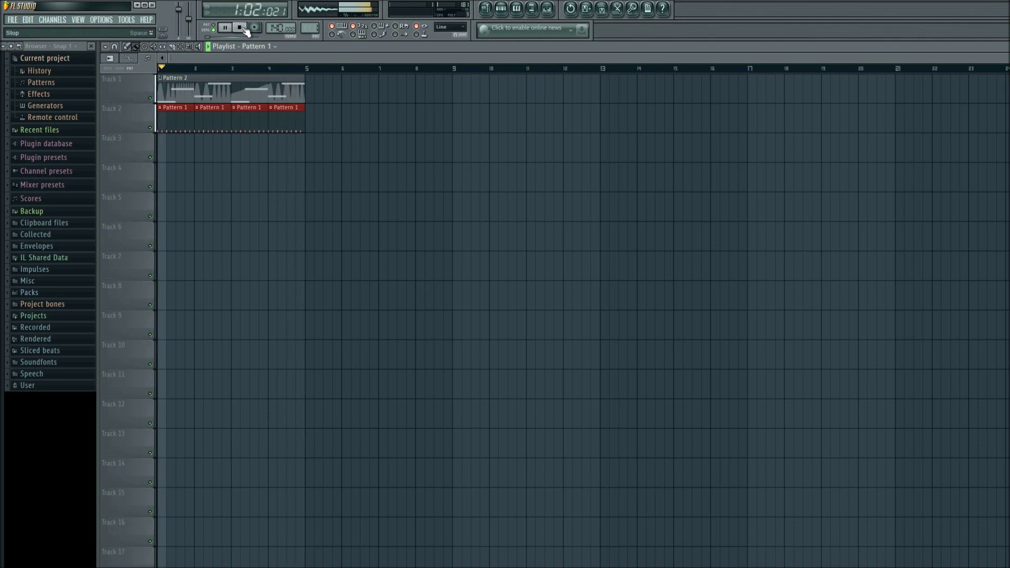
click(242, 29)
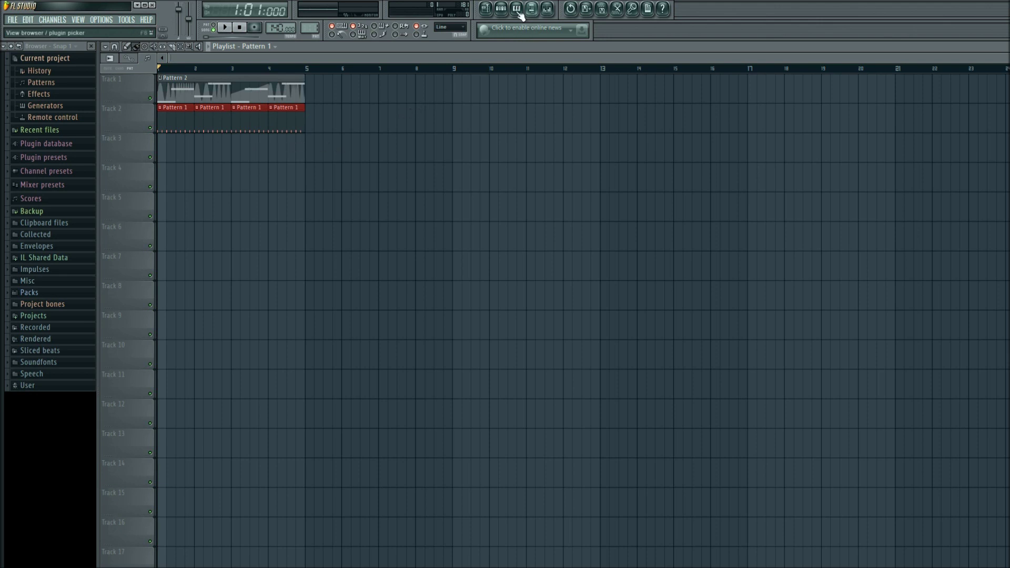
From the 3xOsc channel in Pattern 2, open Mixer Insert 1 and its second effect slot.
click(501, 10)
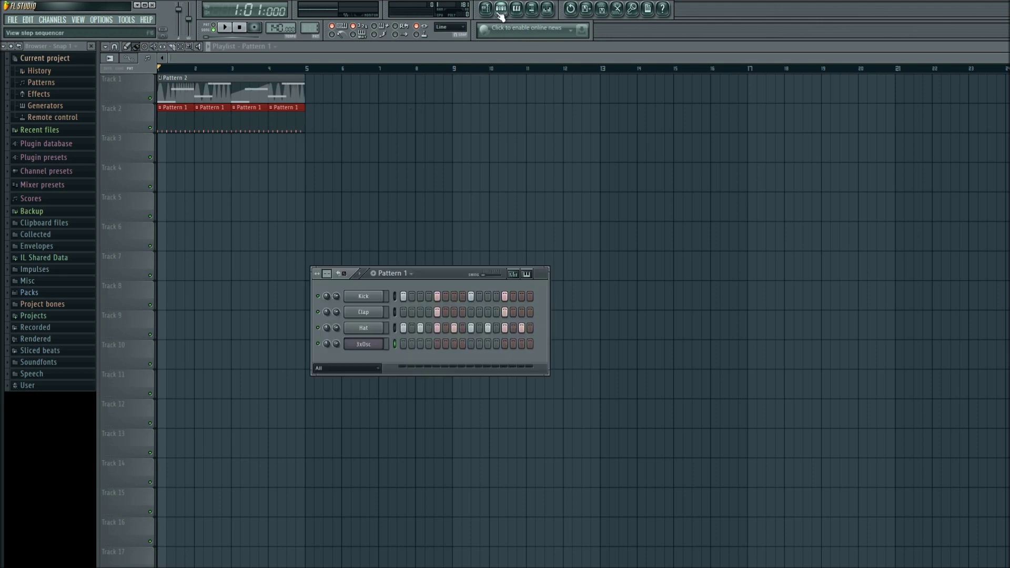
click(362, 345)
key(KP_Add)
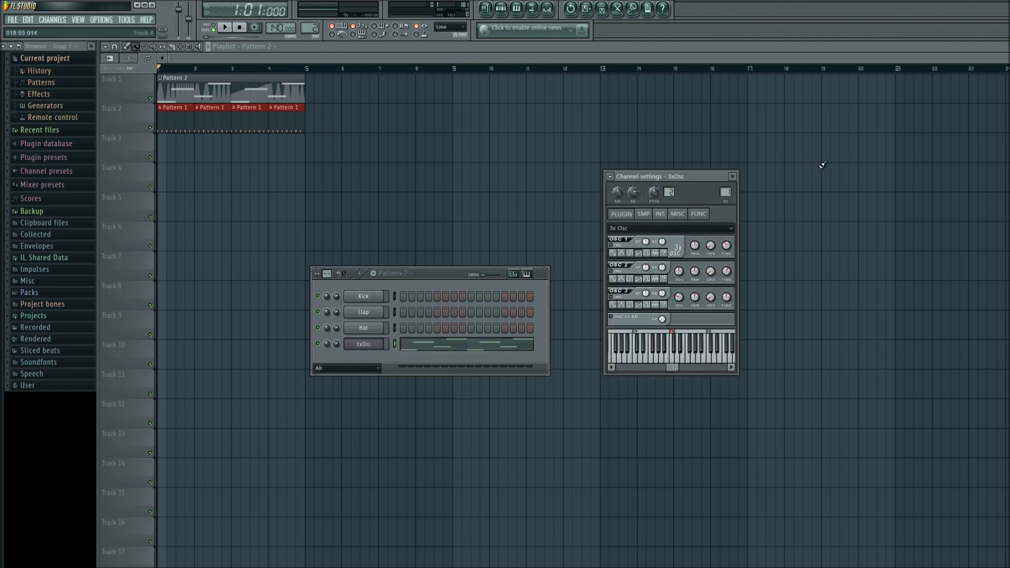
double_click(725, 193)
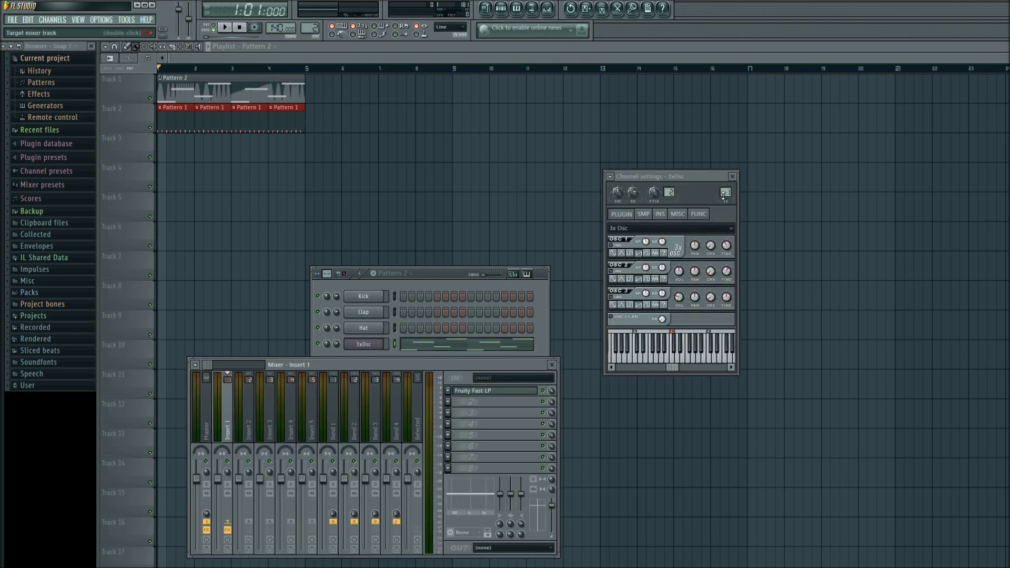
click(448, 403)
Load Poulin_Le456_v1_1b into Insert 1's second FX slot, switched to channel A with High Gain, and play.
click(570, 513)
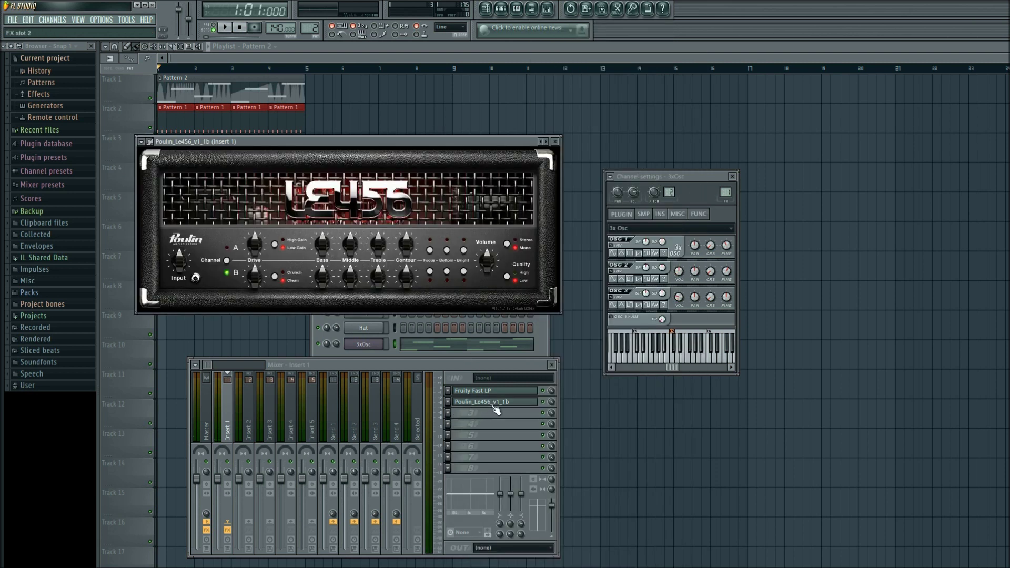
drag(437, 142, 641, 112)
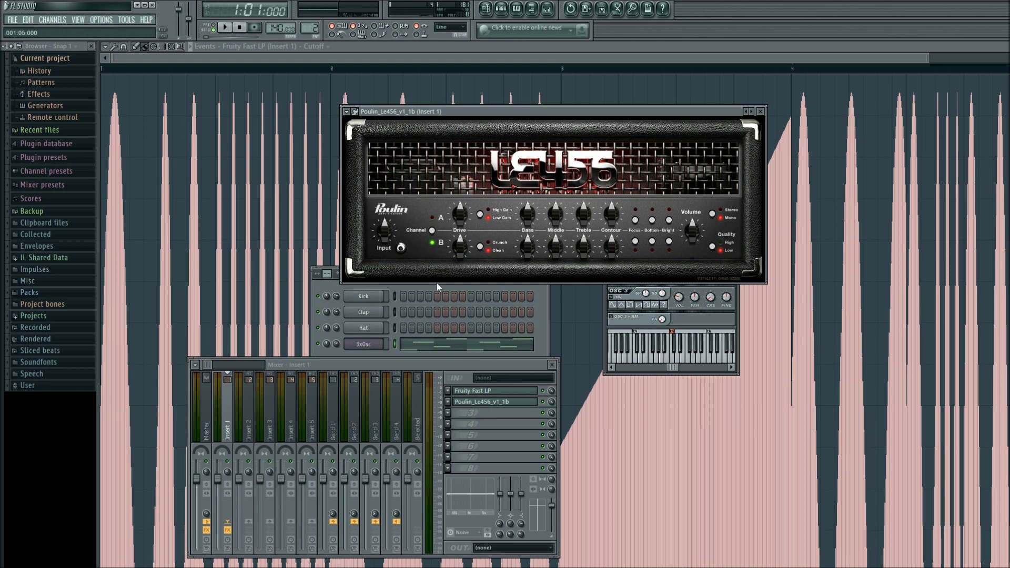
click(433, 232)
click(225, 28)
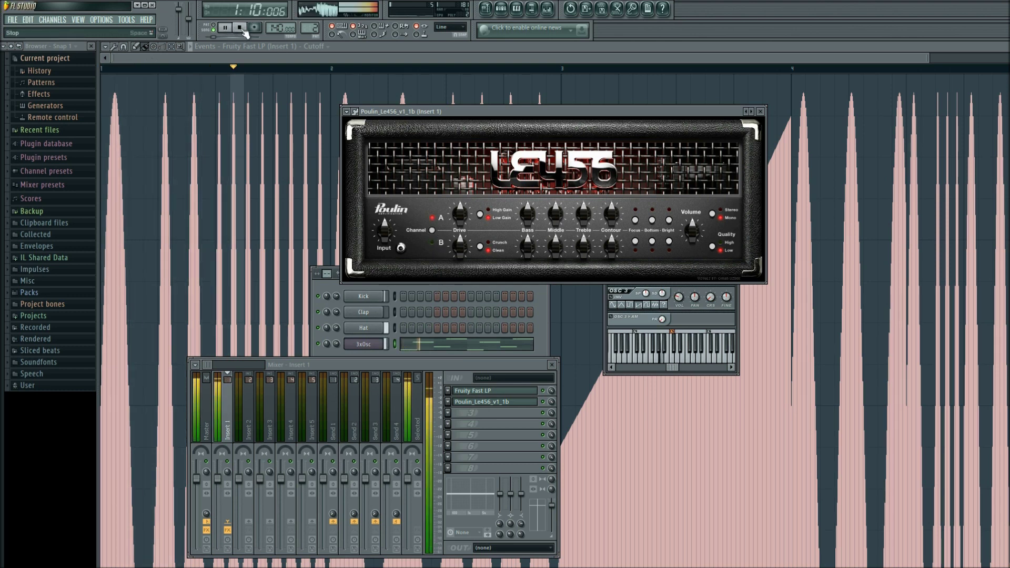
click(480, 214)
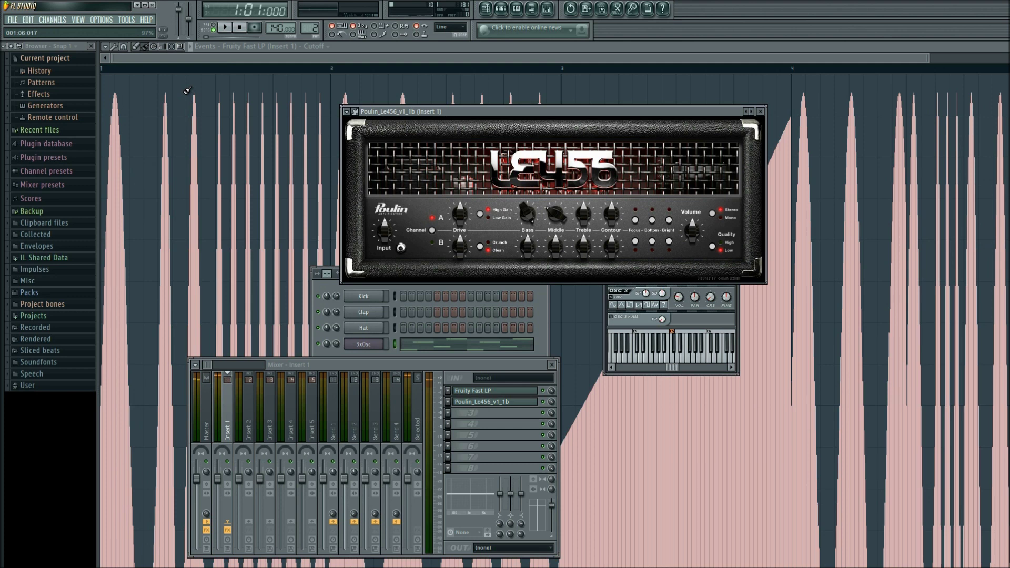